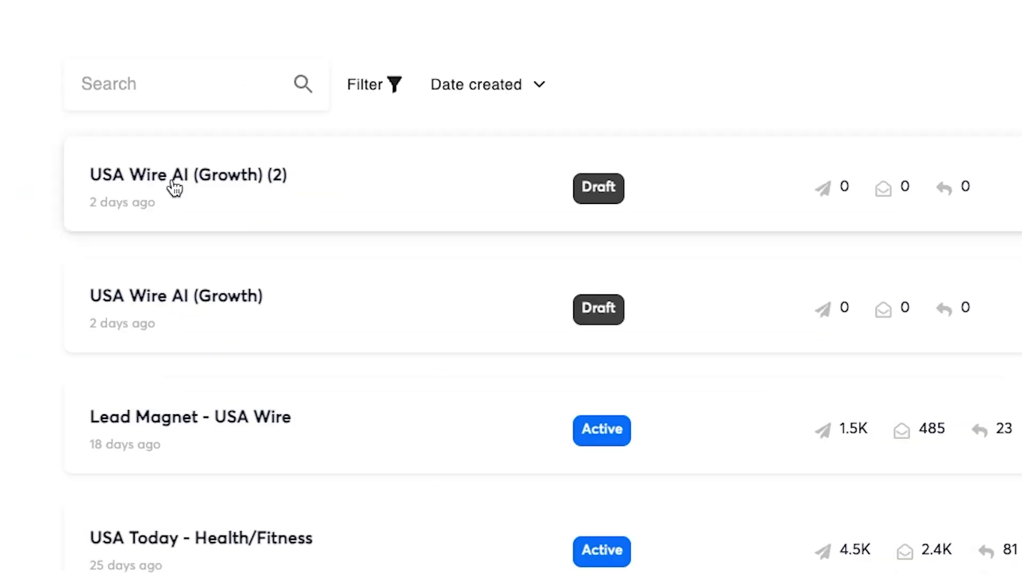
# Step: Open the USA Wire AI (Growth) (2) campaign's Leads tab, glancing at Import options, then cancel
pyautogui.click(175, 187)
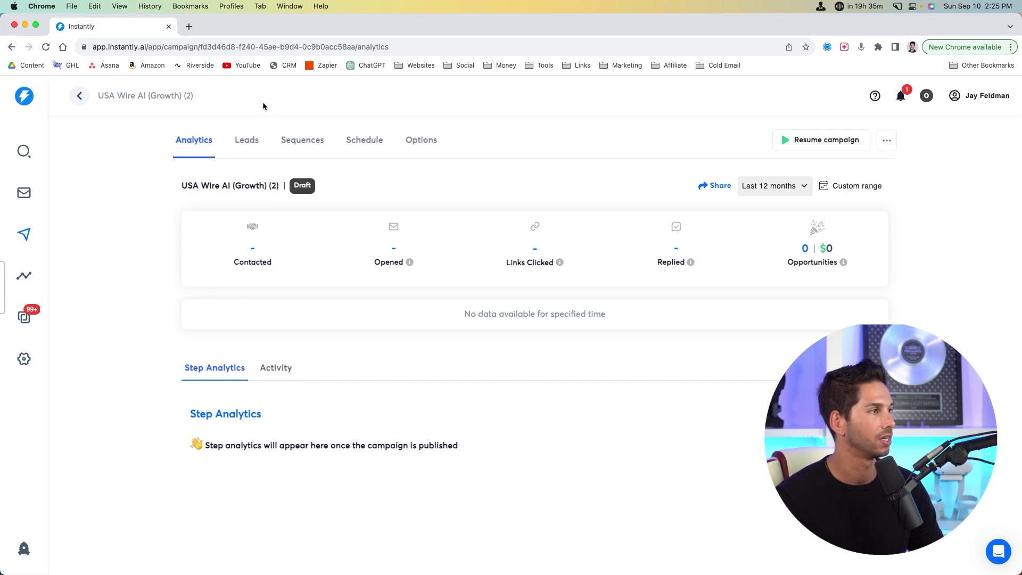
pyautogui.click(247, 139)
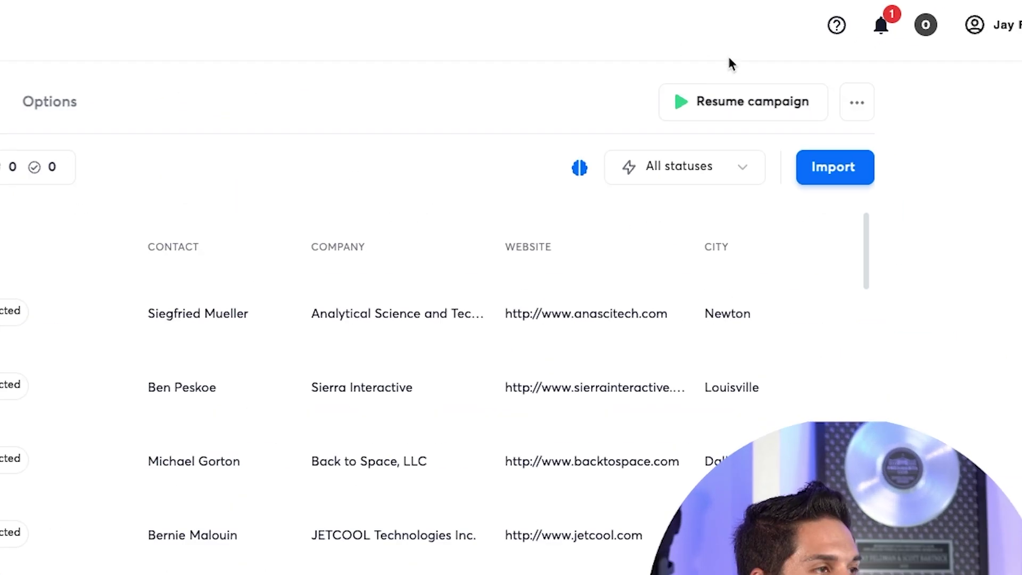
pyautogui.click(913, 153)
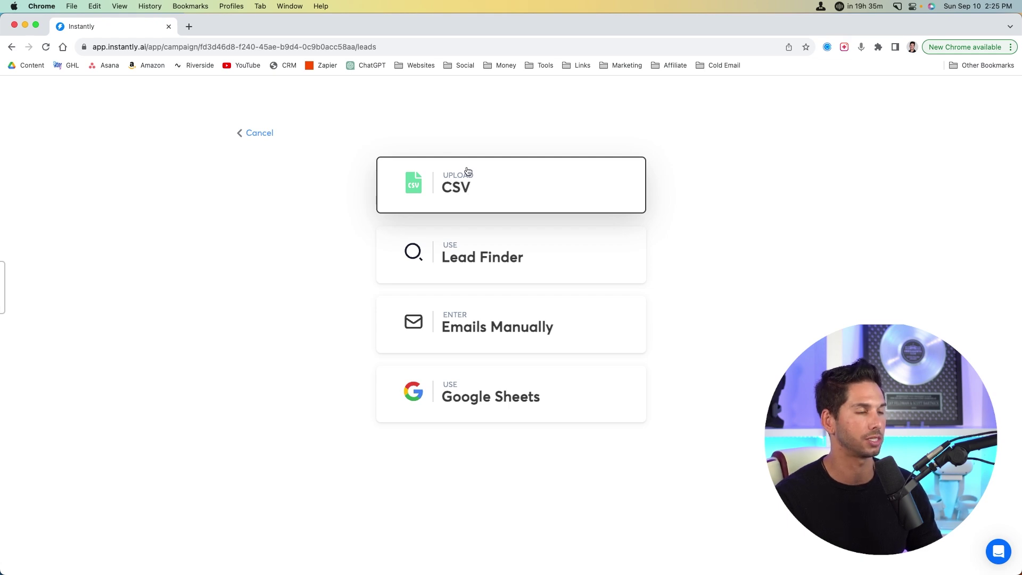
pyautogui.click(257, 132)
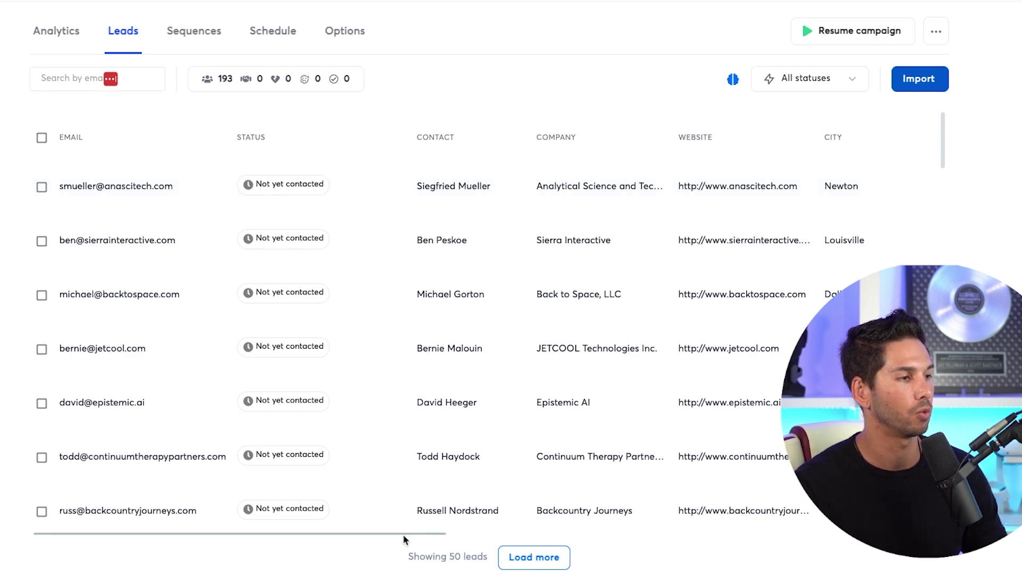
# Step: Scroll the leads table right to reveal the Industry column
pyautogui.moveTo(403, 538); pyautogui.dragTo(633, 532)
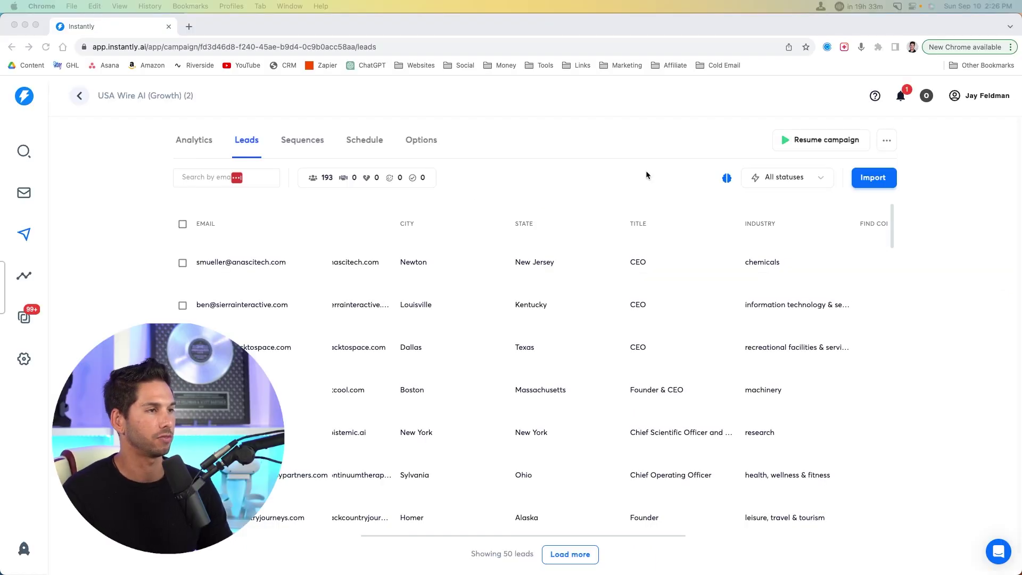
pyautogui.click(727, 178)
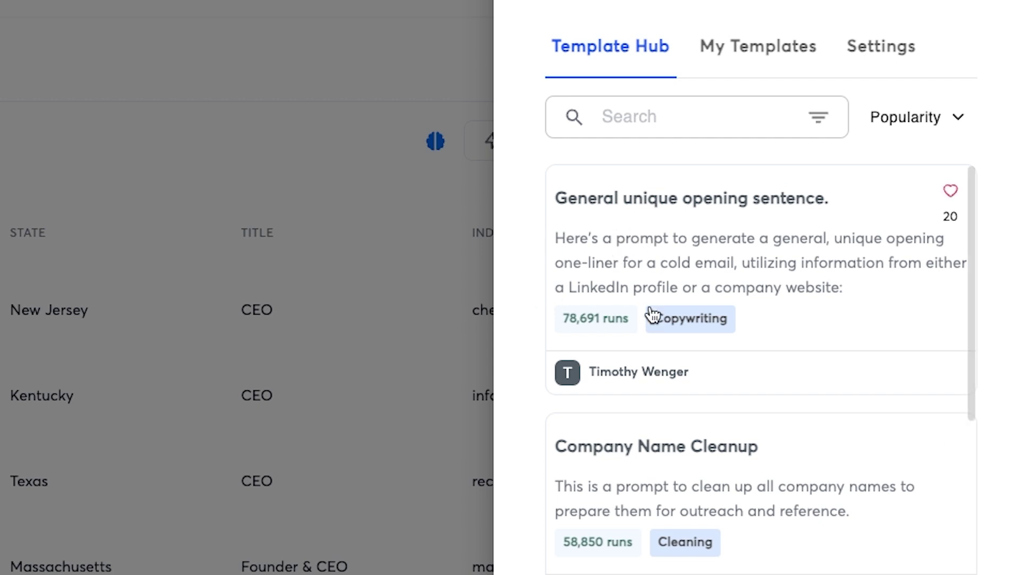
pyautogui.scroll(-1, 695, 426)
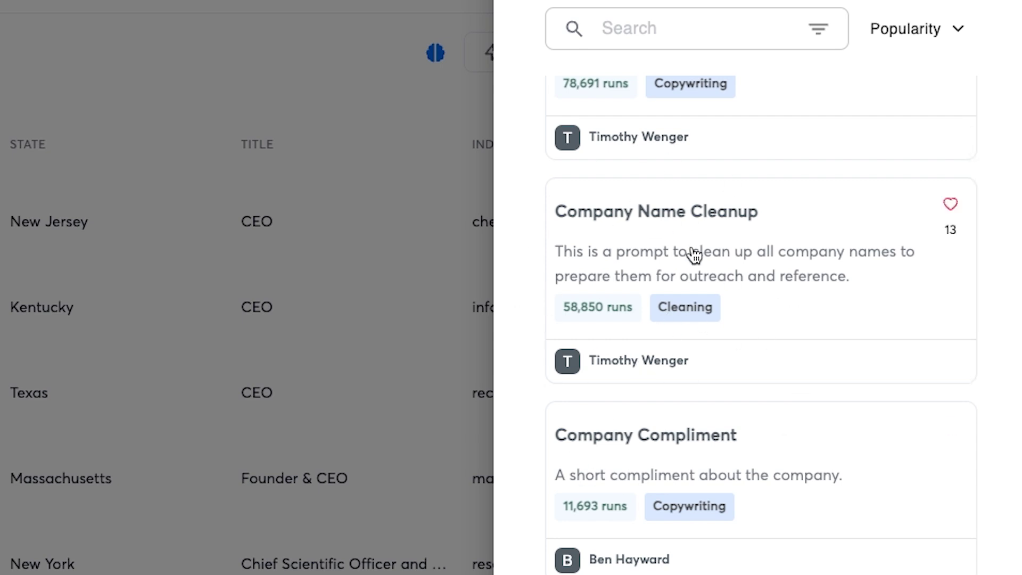
pyautogui.scroll(-5, 638, 268)
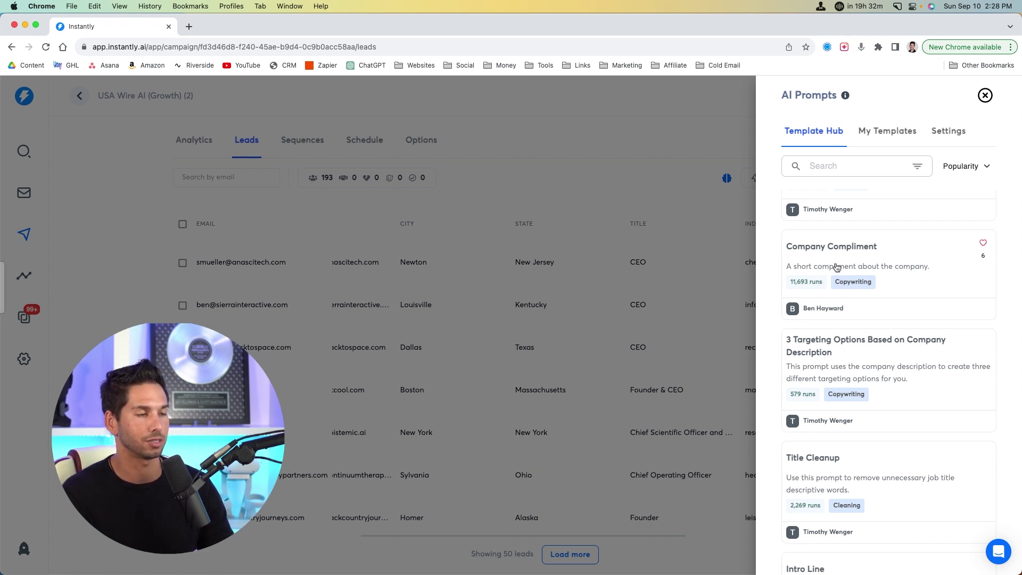
pyautogui.scroll(-4, 794, 309)
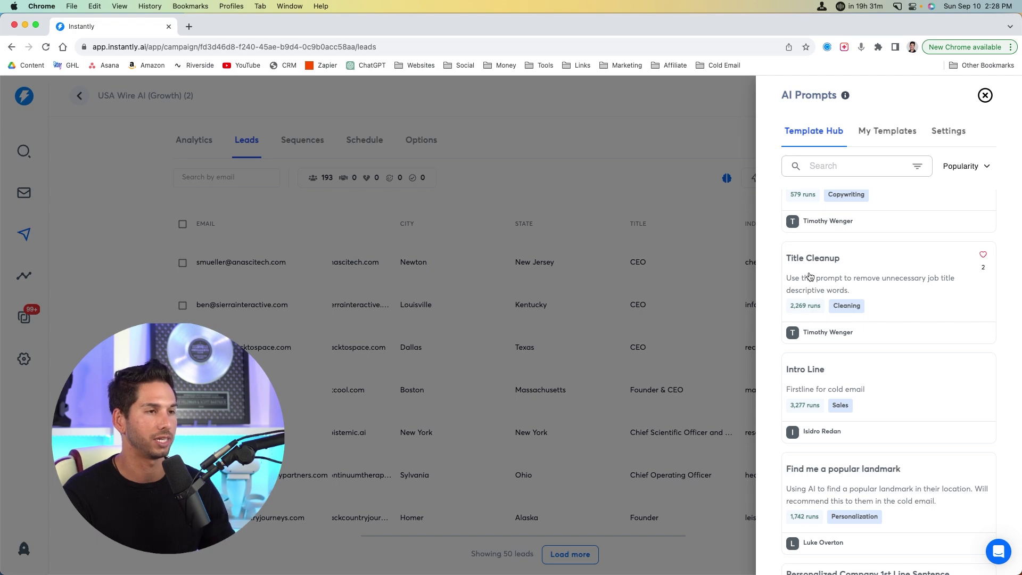
pyautogui.scroll(-3, 831, 298)
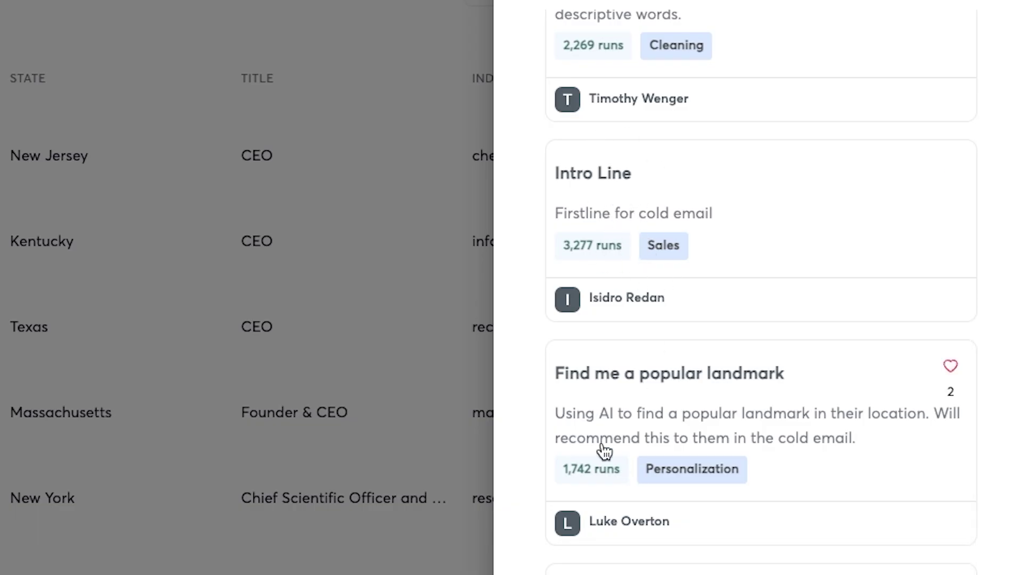
pyautogui.scroll(-3, 676, 402)
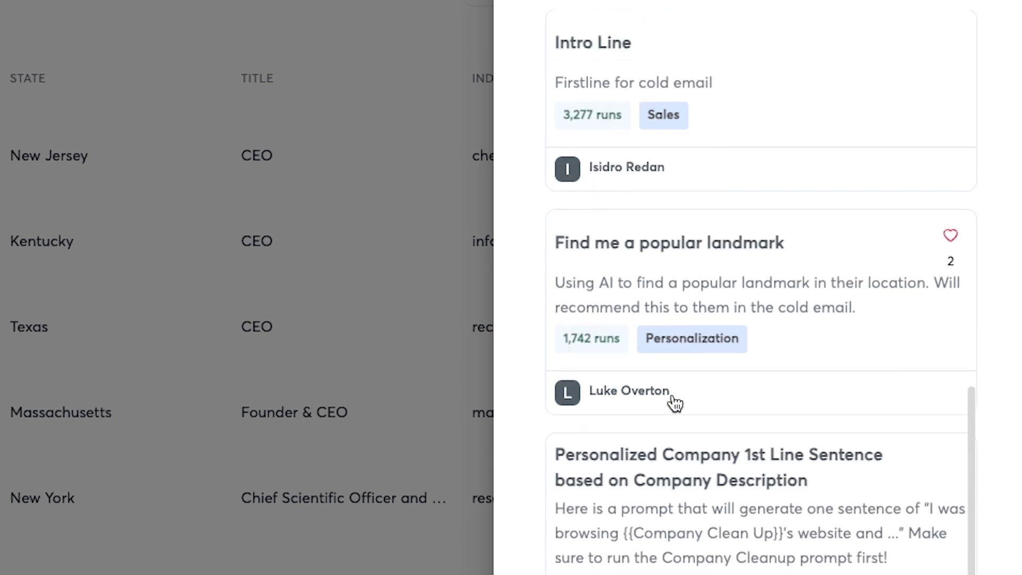
pyautogui.scroll(-3, 677, 373)
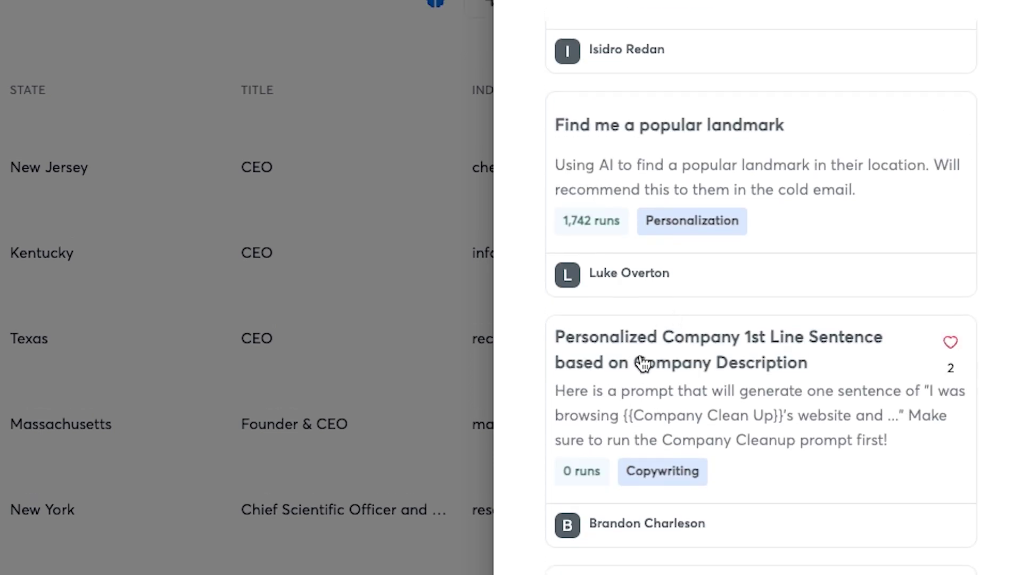
pyautogui.scroll(-4, 644, 362)
pyautogui.scroll(-9, 660, 365)
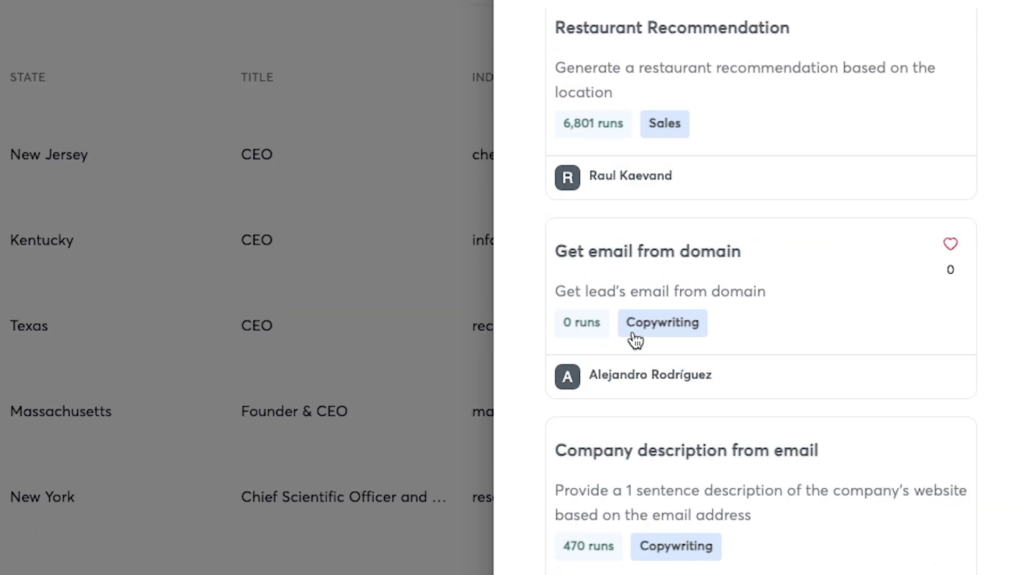
pyautogui.scroll(-1, 645, 406)
pyautogui.scroll(-10, 644, 406)
pyautogui.scroll(-8, 644, 406)
pyautogui.scroll(-5, 643, 402)
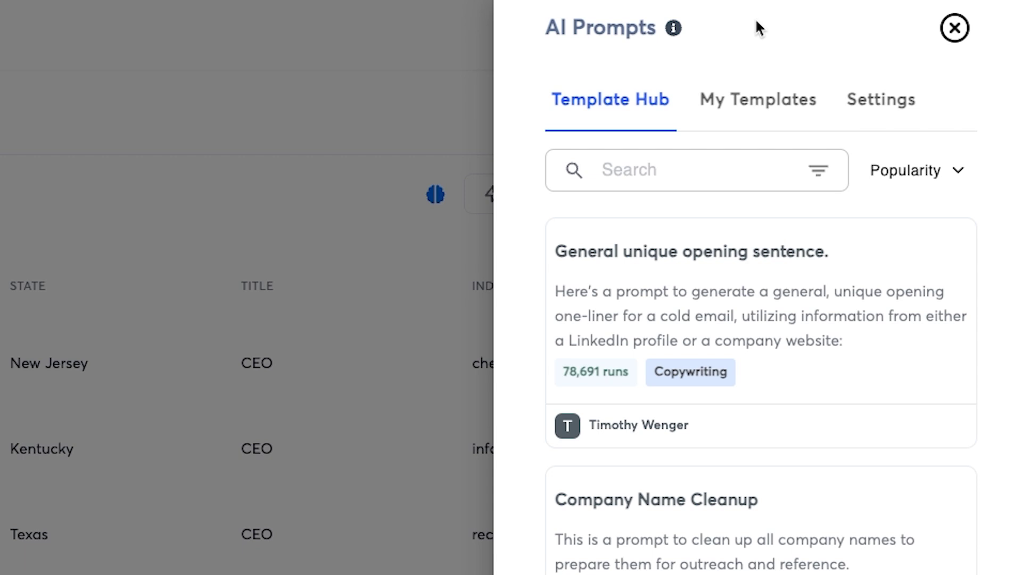
# Step: Switch the AI Prompts panel to My Templates to begin a new blank prompt
pyautogui.click(763, 99)
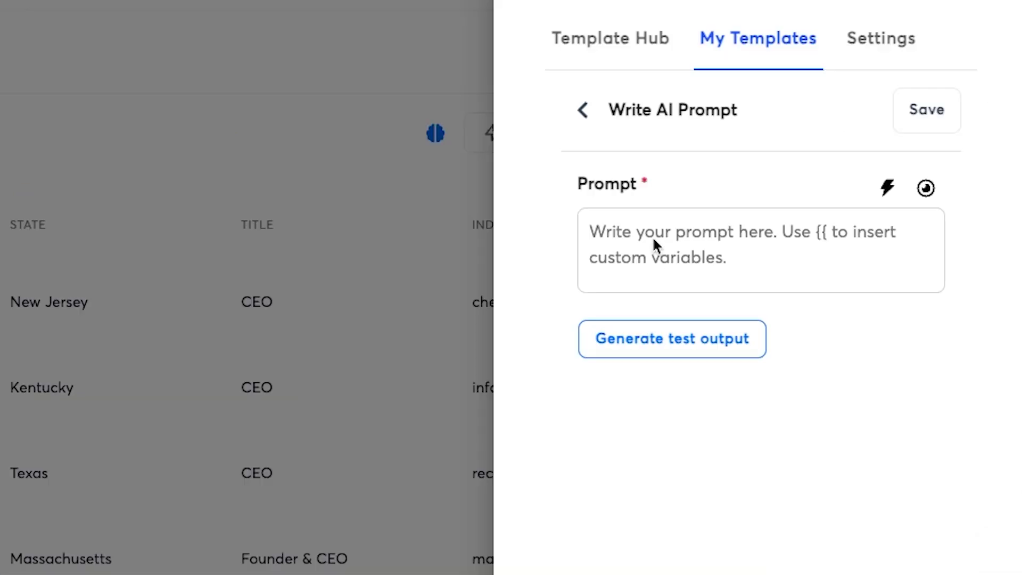
# Step: Enter a prompt asking for the main {{Industry}} pain point as a one-sentence CEO question
pyautogui.click(653, 236)
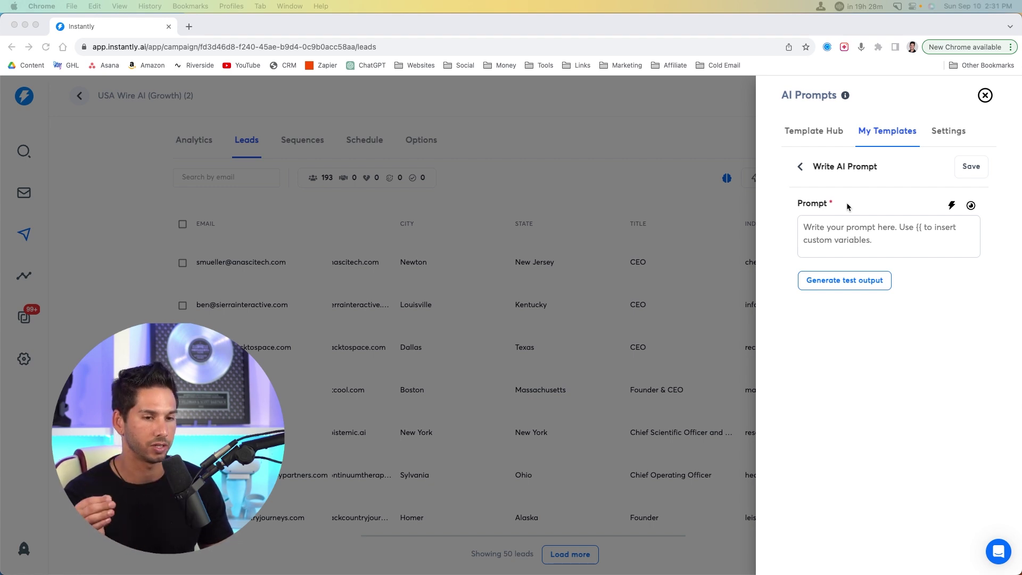
pyautogui.click(859, 238)
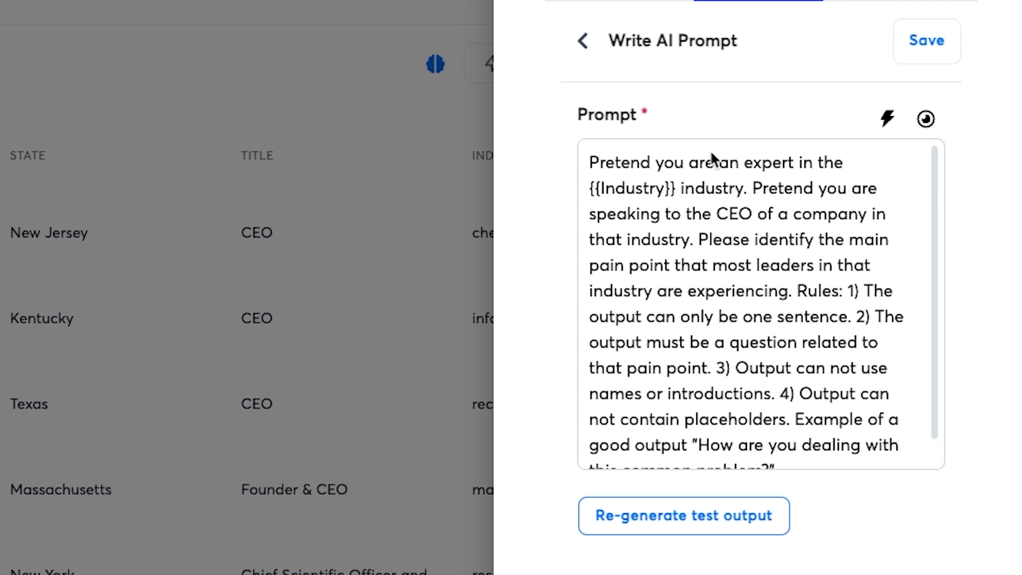
pyautogui.doubleClick(628, 183)
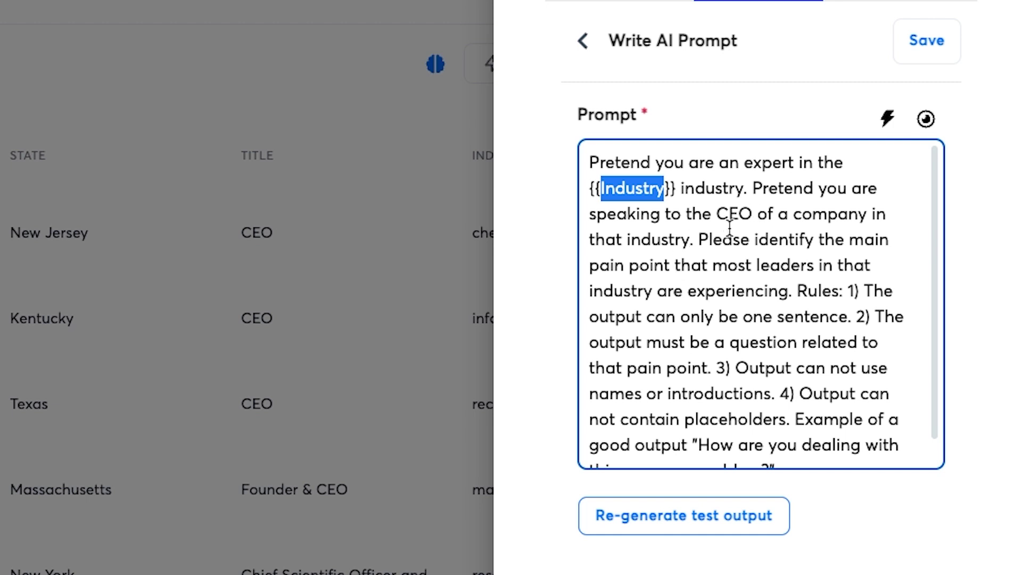
pyautogui.moveTo(704, 242); pyautogui.dragTo(779, 297)
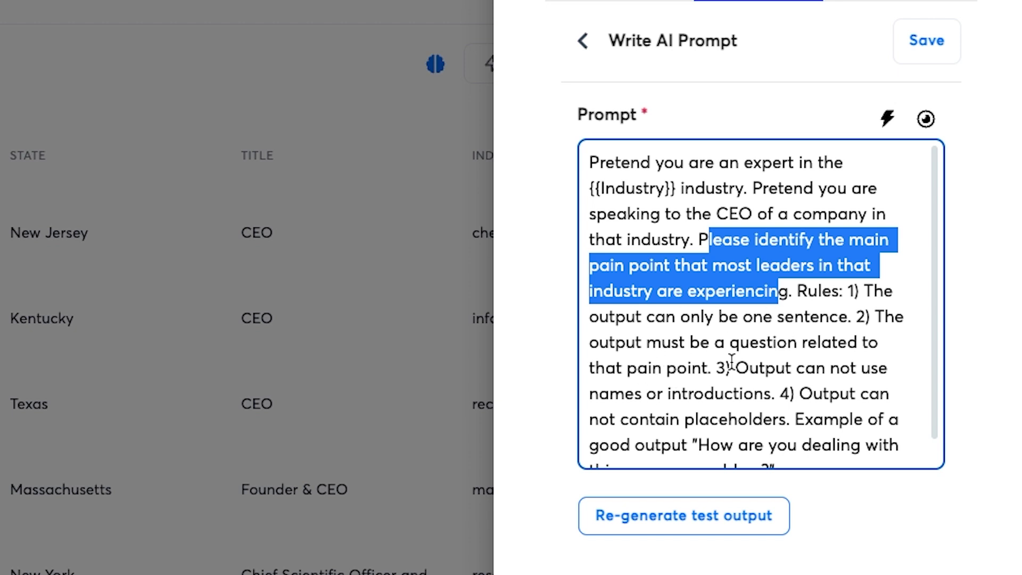
pyautogui.scroll(-1, 730, 365)
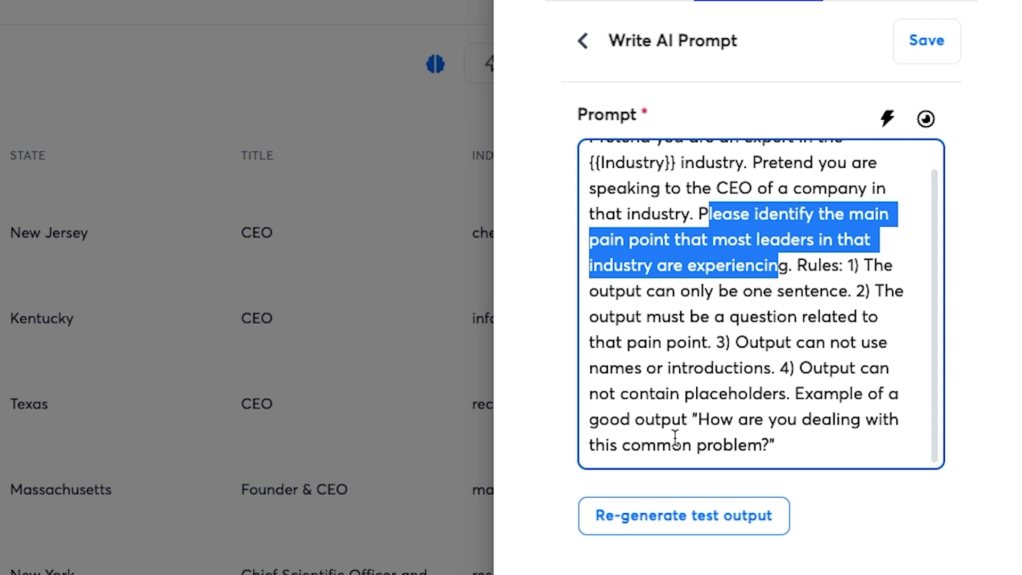
pyautogui.click(792, 445)
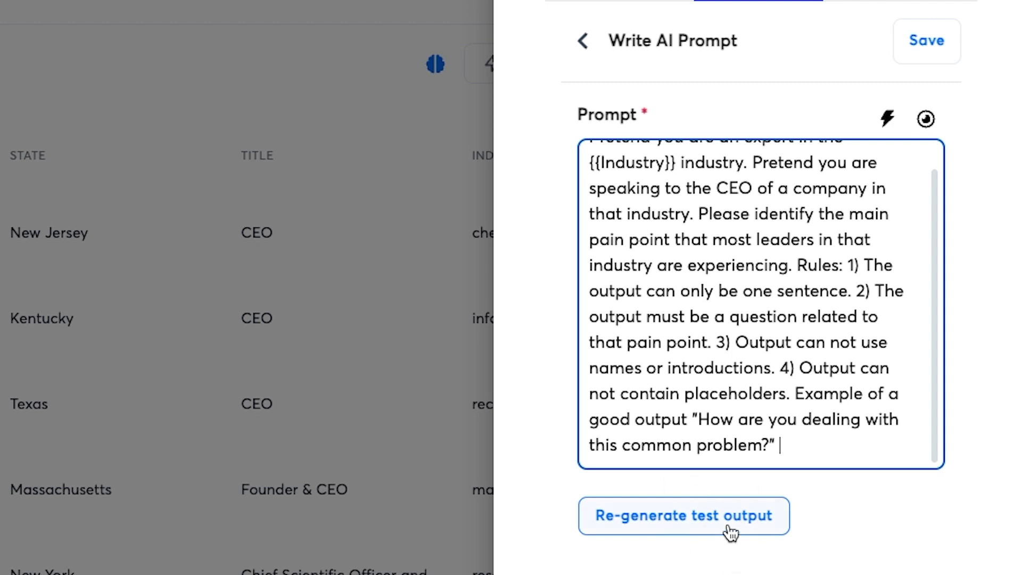
# Step: Generate a test chemicals-industry compliance question, then open Save Template for the prompt
pyautogui.click(714, 458)
pyautogui.tripleClick(714, 458)
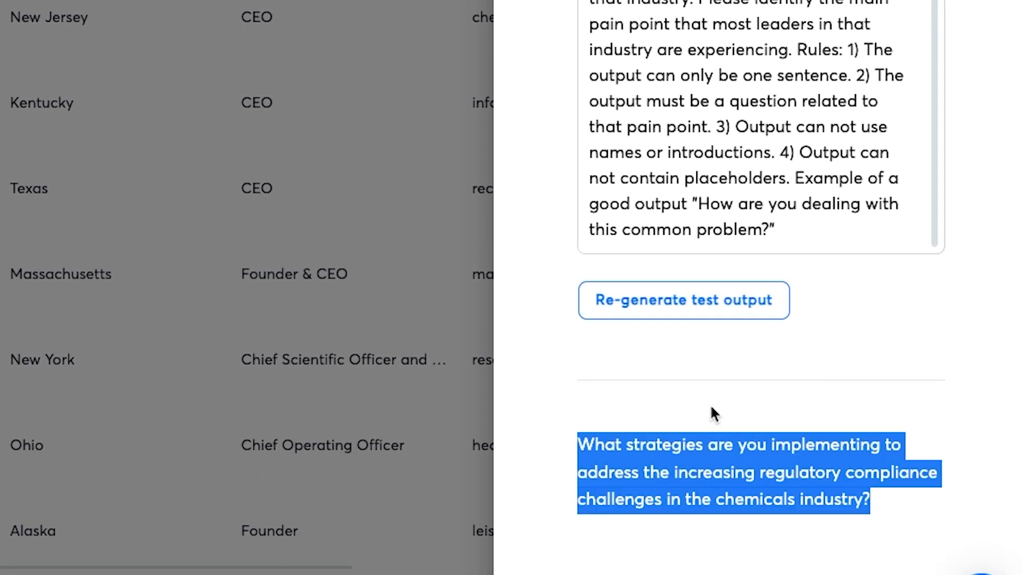
pyautogui.click(706, 367)
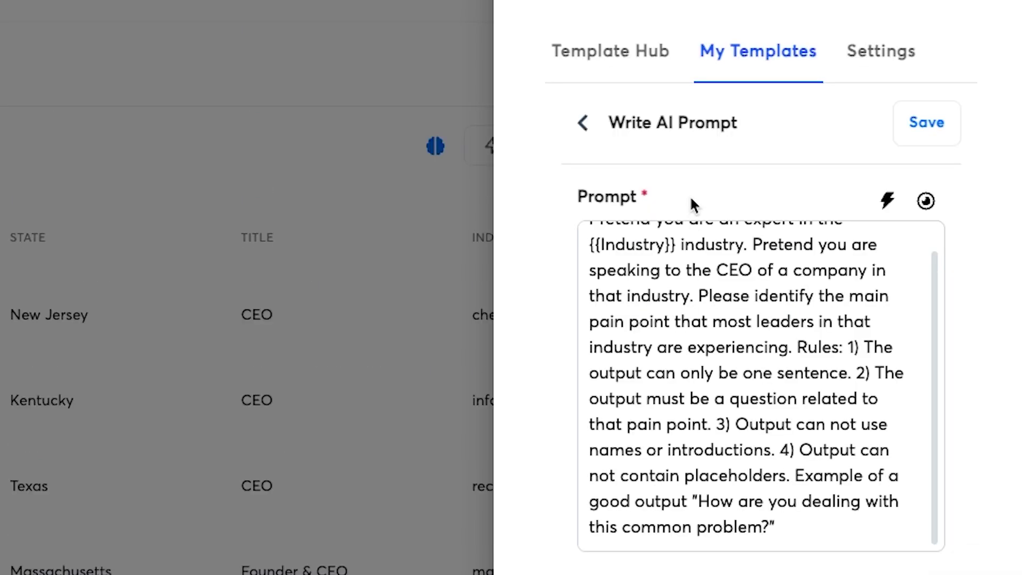
pyautogui.scroll(1, 657, 208)
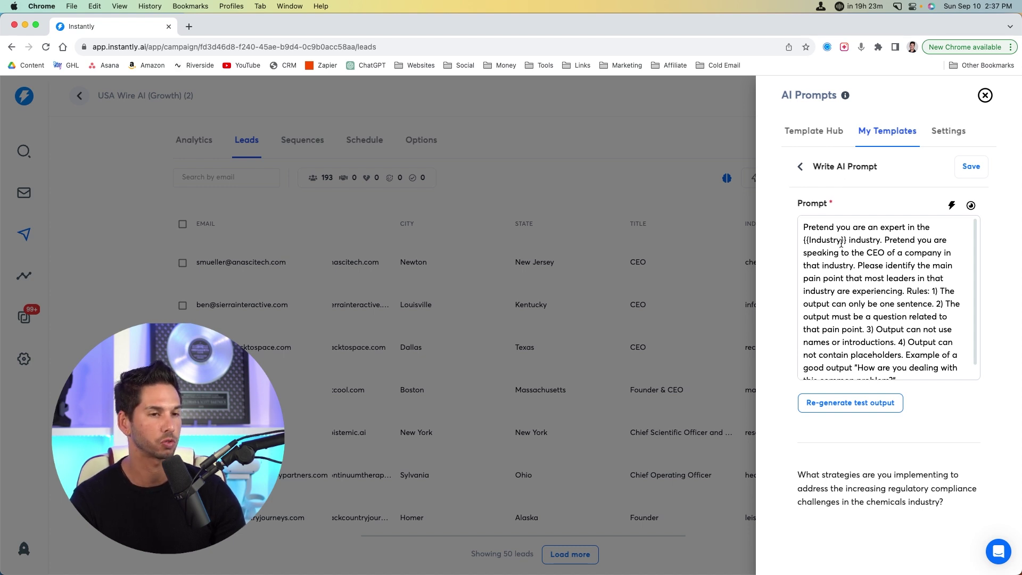
pyautogui.scroll(-1, 944, 325)
pyautogui.scroll(1, 905, 293)
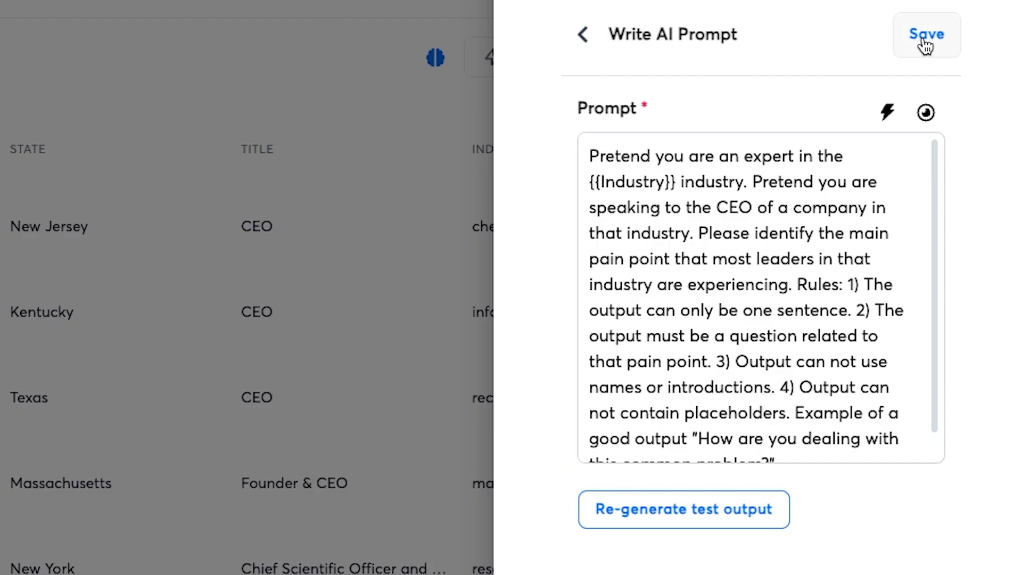
pyautogui.click(926, 46)
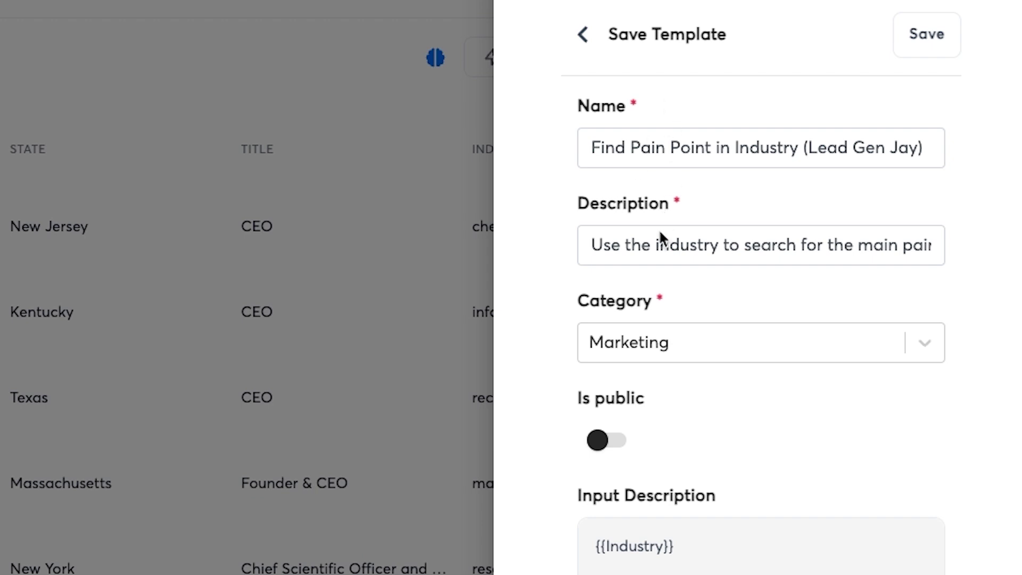
# Step: Turn on Is public for the Find Pain Point in Industry template
pyautogui.click(602, 443)
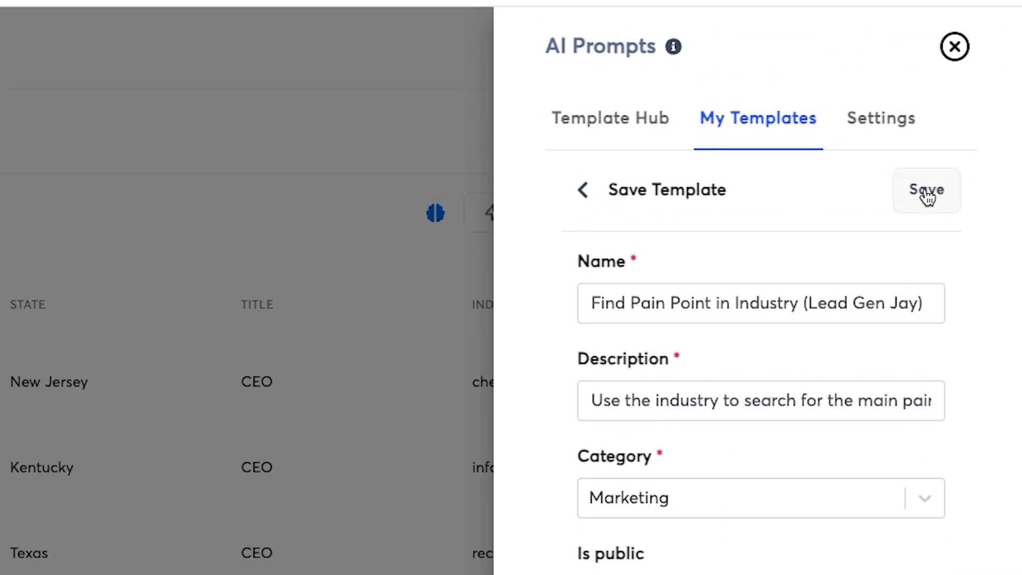
# Step: Save the Find Pain Point in Industry template and go to the Template Hub
pyautogui.click(927, 193)
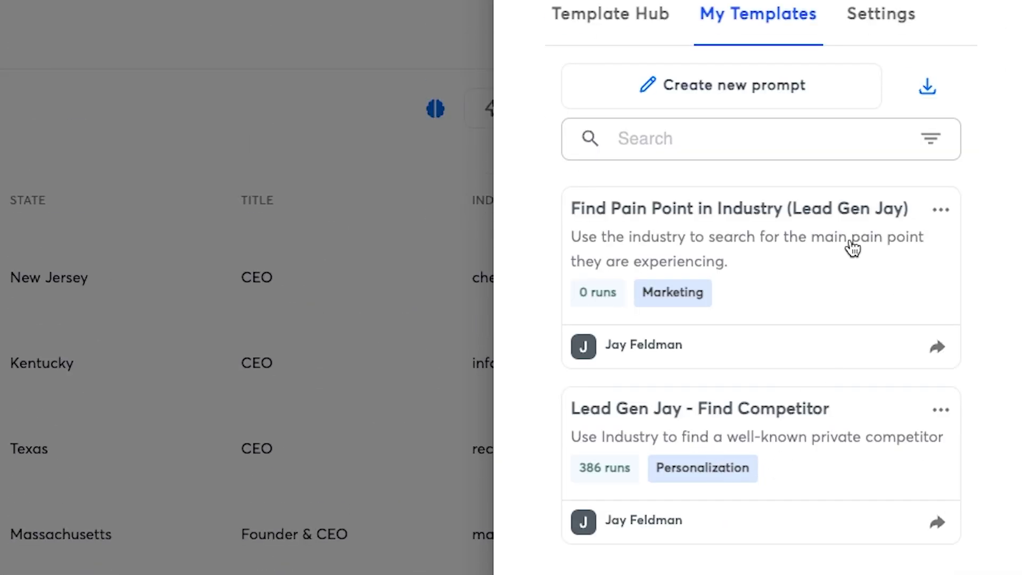
pyautogui.click(616, 23)
pyautogui.scroll(-5, 709, 370)
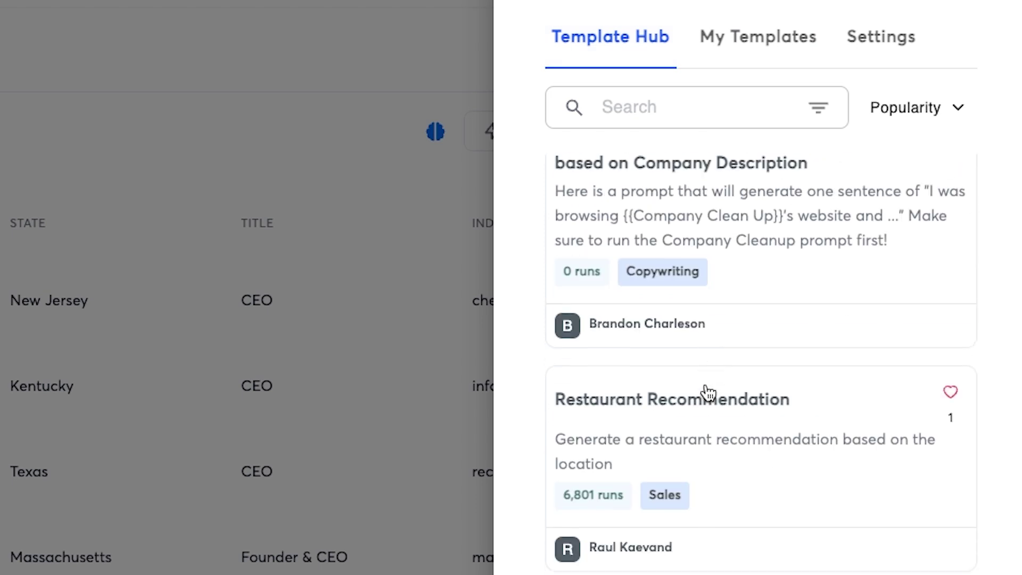
# Step: Search the hub for 'pain po', check My Templates, then return to the hub list
pyautogui.click(671, 107)
pyautogui.write('pain po')
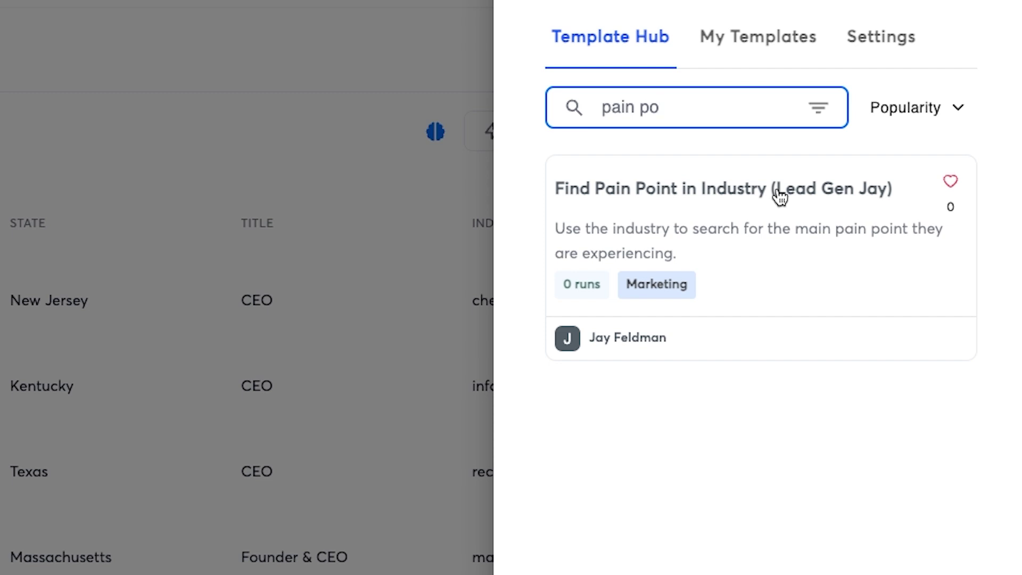
pyautogui.click(742, 43)
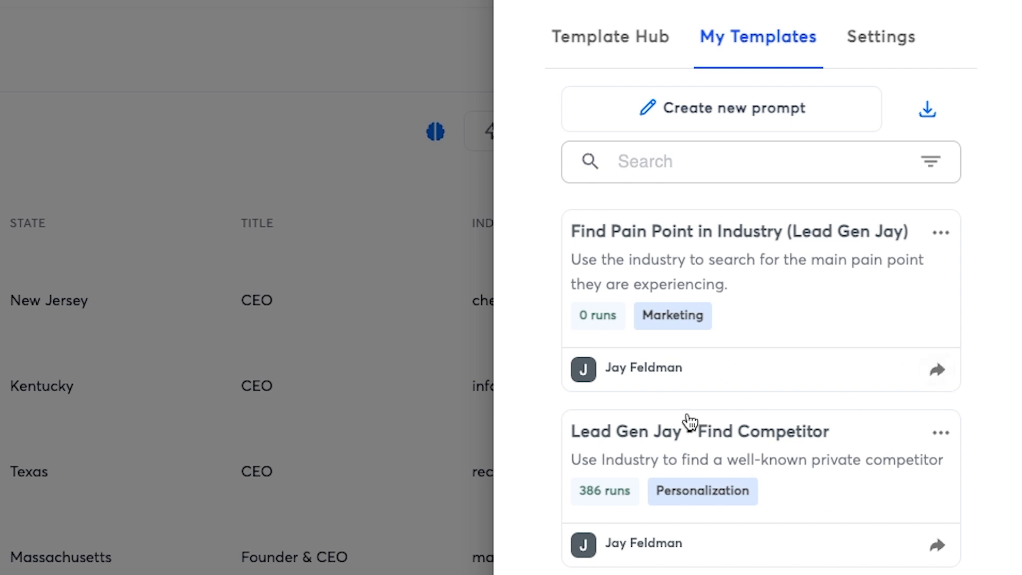
pyautogui.click(584, 29)
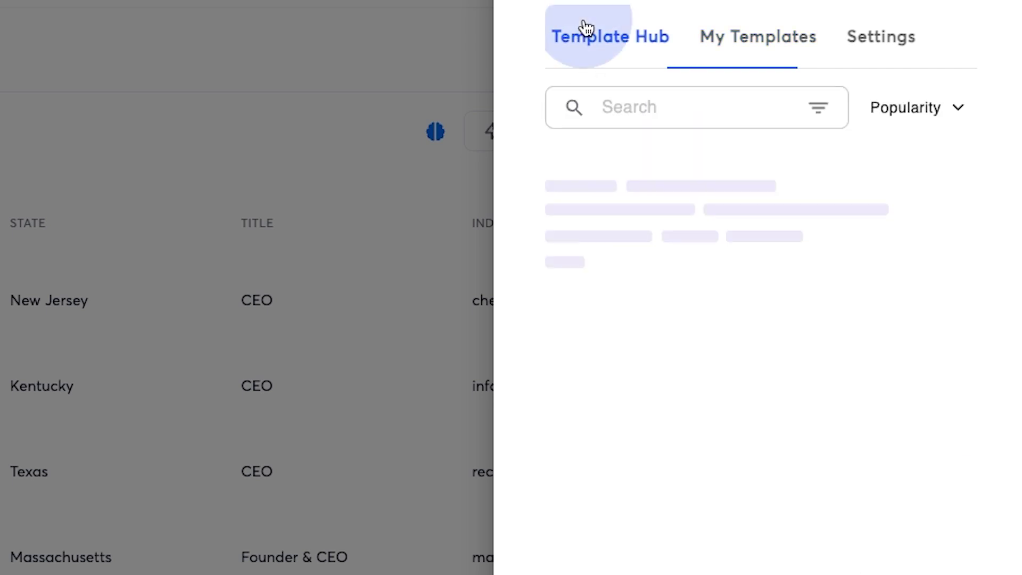
pyautogui.scroll(-4, 759, 366)
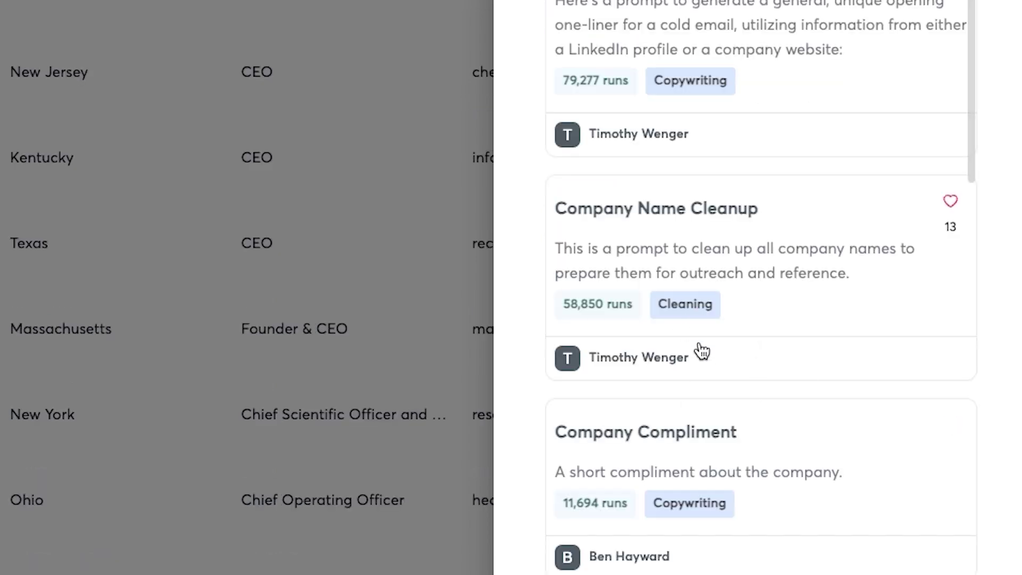
pyautogui.scroll(4, 863, 25)
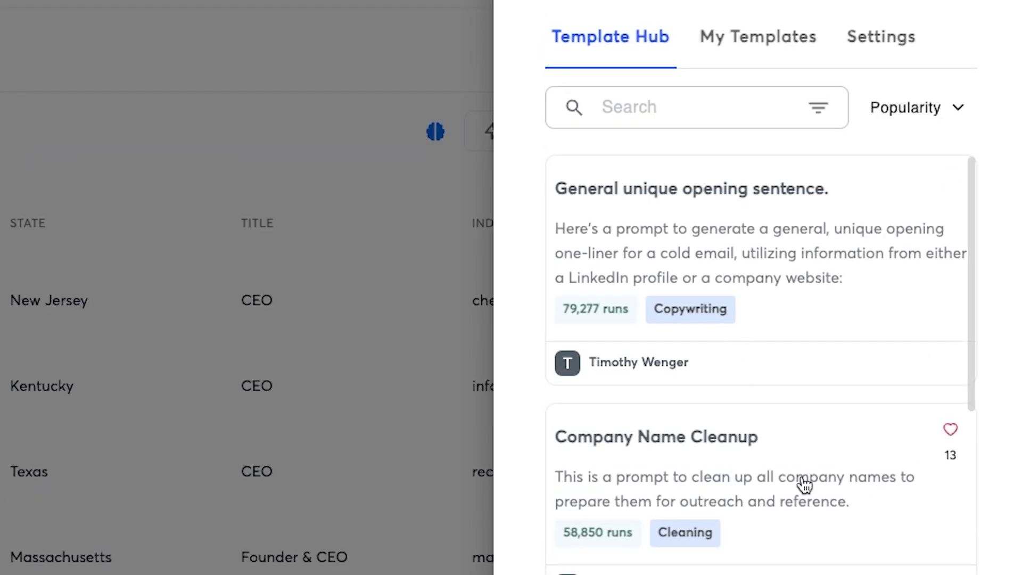
# Step: Open AI prompt Settings and follow the OpenAI API key link to OpenAI's API keys page
pyautogui.click(869, 42)
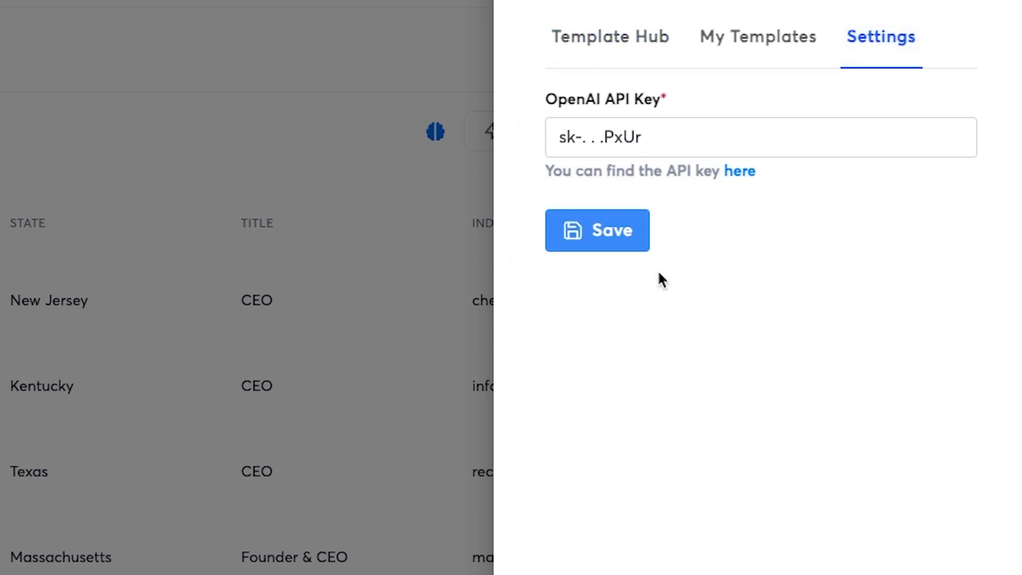
pyautogui.click(738, 172)
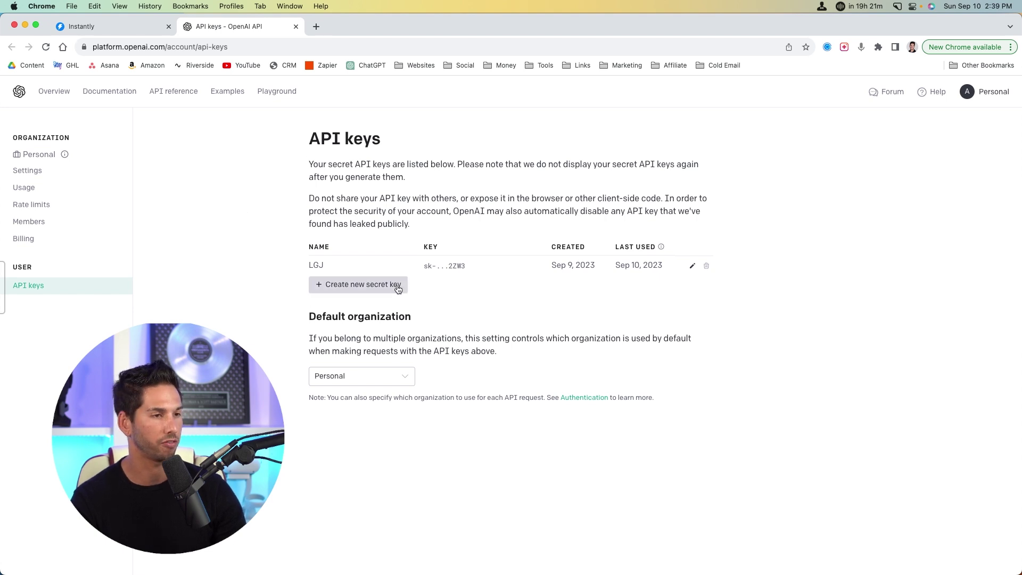
# Step: Review the existing OpenAI secret key, then return to the Instantly tab
pyautogui.click(122, 29)
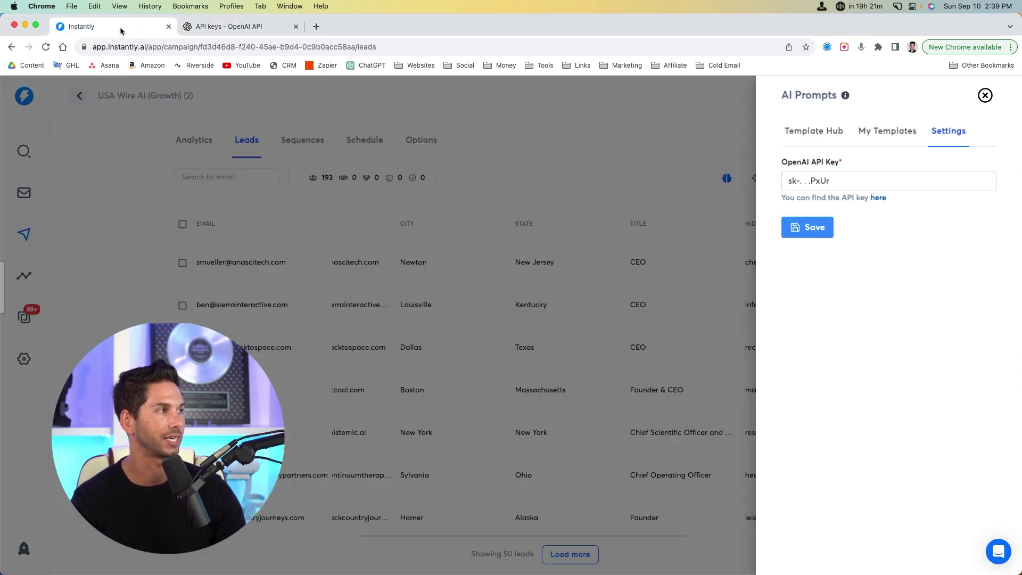
# Step: Briefly revisit the OpenAI keys tab, then close the AI Prompts panel to show the leads table
pyautogui.hotkey('ctrl', 'Tab')
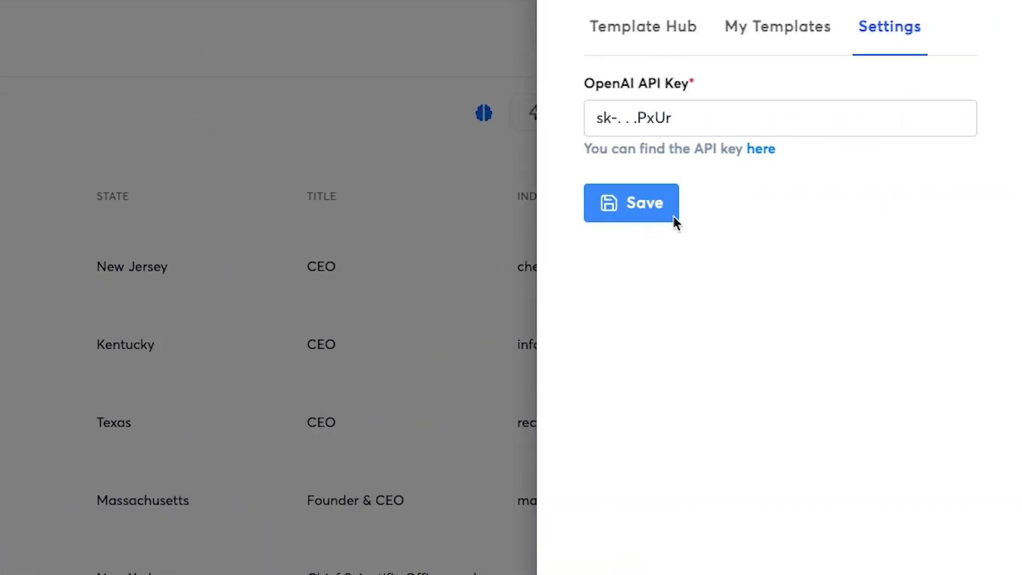
pyautogui.click(656, 31)
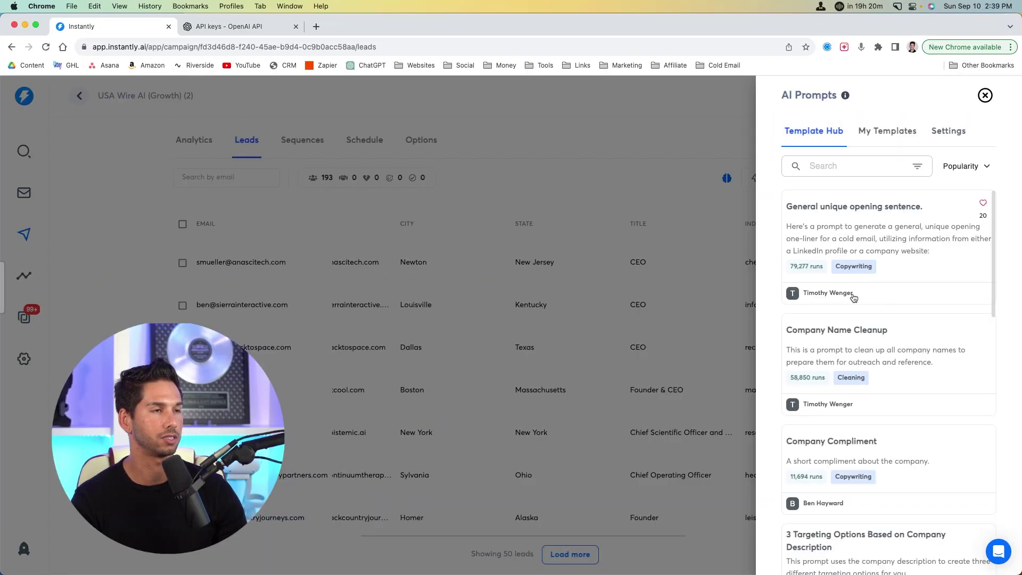
pyautogui.click(710, 109)
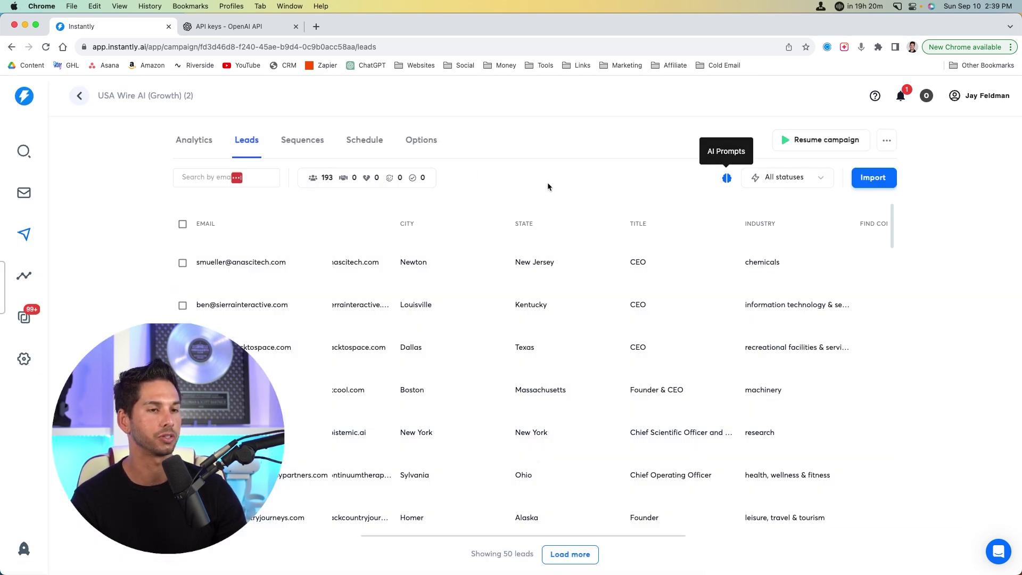
pyautogui.doubleClick(327, 178)
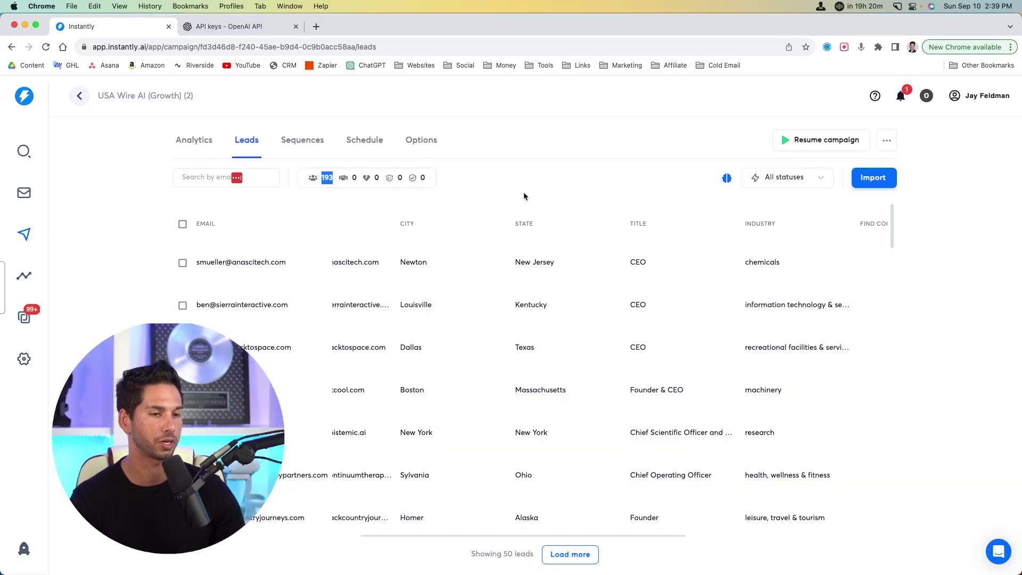
pyautogui.moveTo(604, 536); pyautogui.dragTo(802, 537)
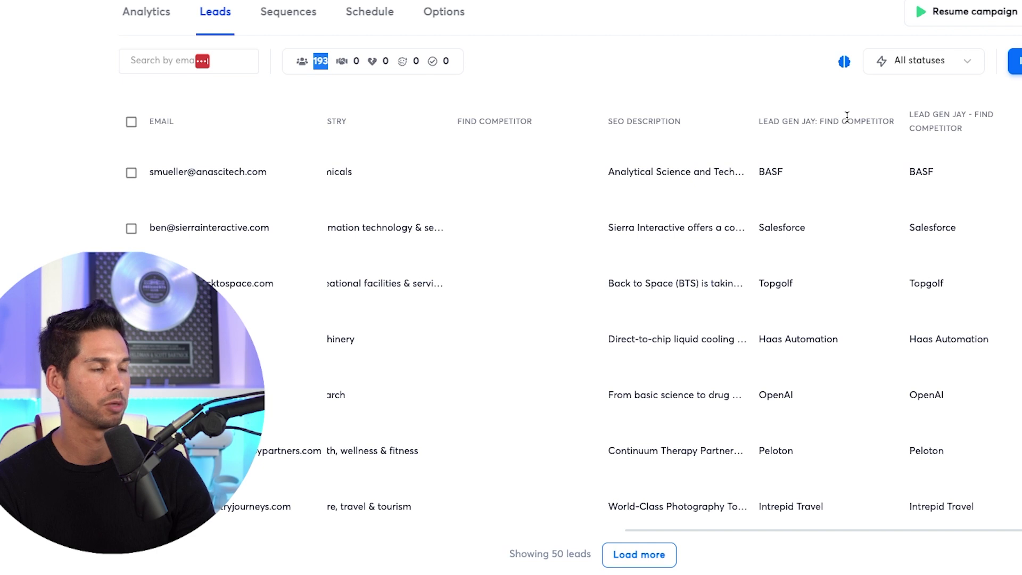
pyautogui.tripleClick(847, 117)
pyautogui.tripleClick(932, 126)
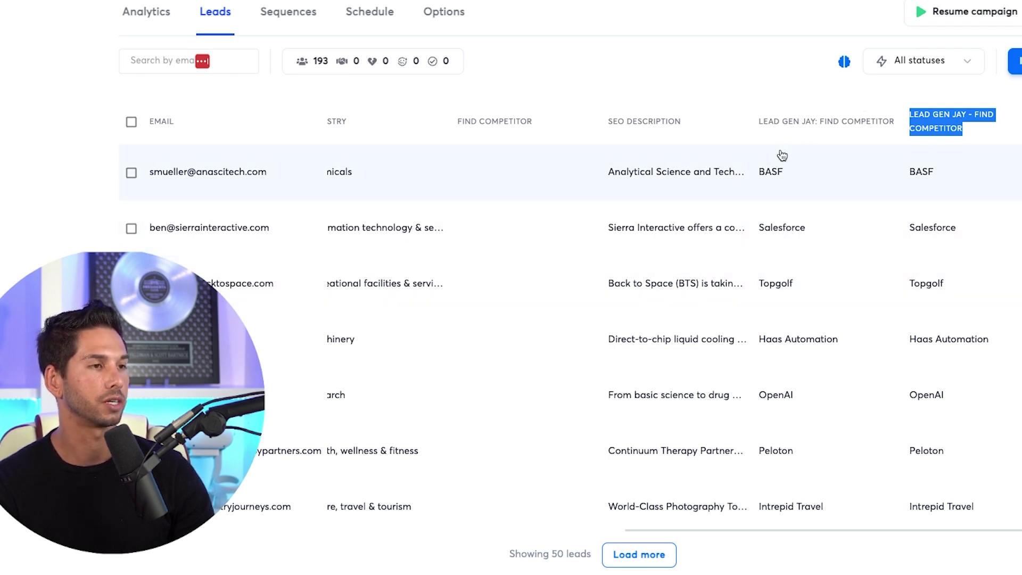
pyautogui.scroll(-7, 781, 157)
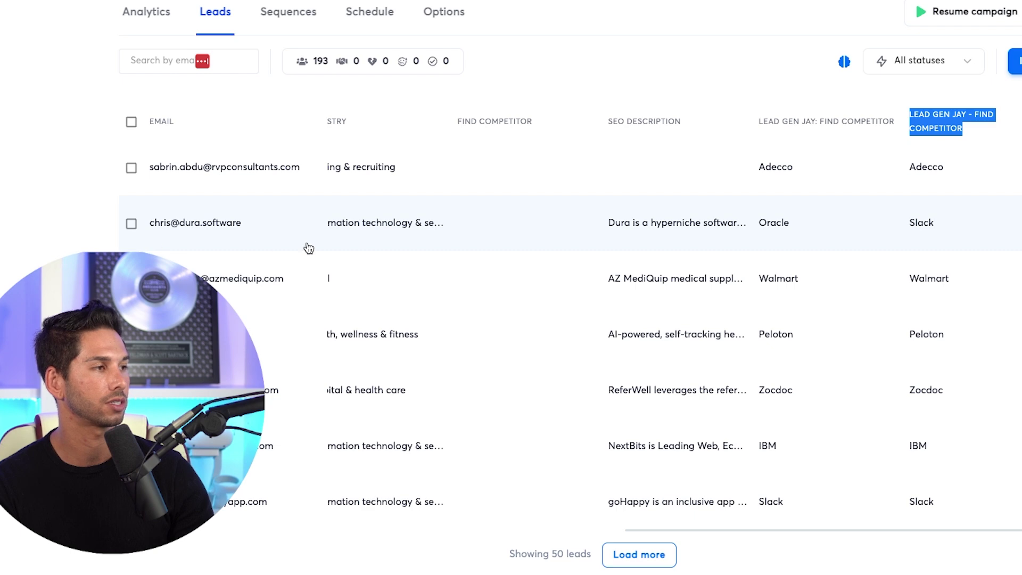
pyautogui.scroll(-3, 825, 427)
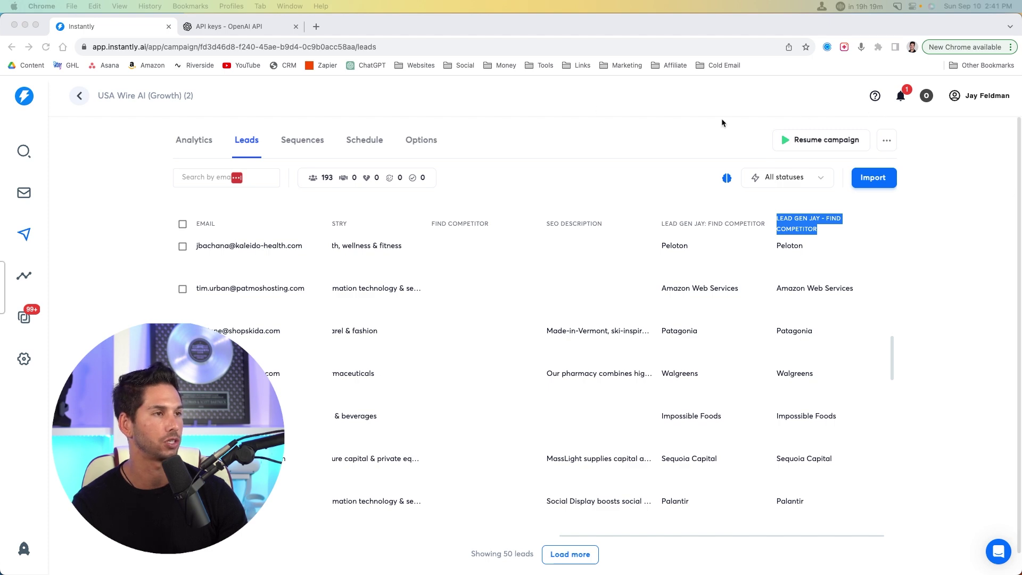
# Step: Search AI Prompts for 'pain' and open the Find Pain Point in Industry template
pyautogui.click(727, 177)
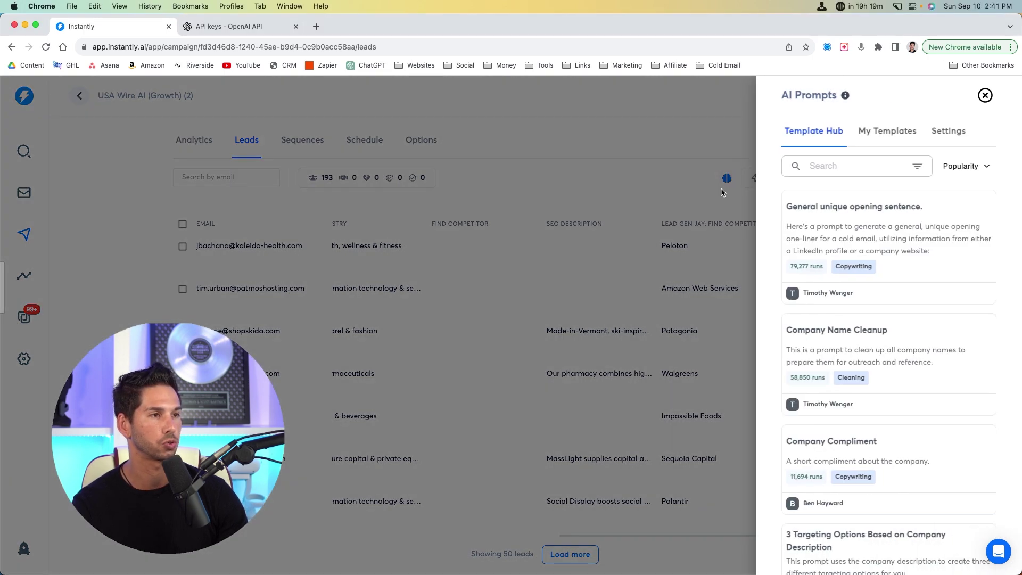
pyautogui.click(852, 166)
pyautogui.write('pain')
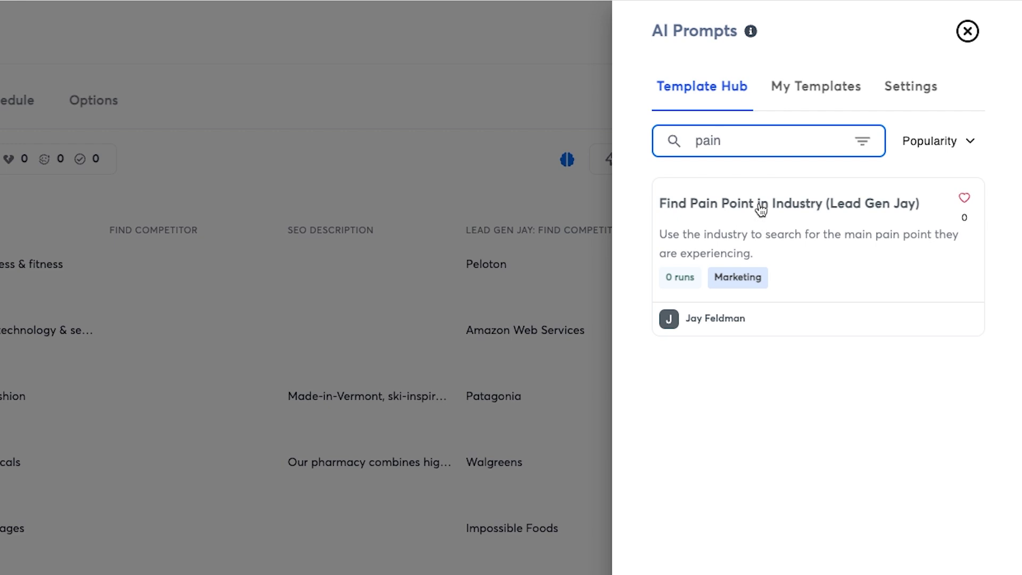
pyautogui.click(760, 207)
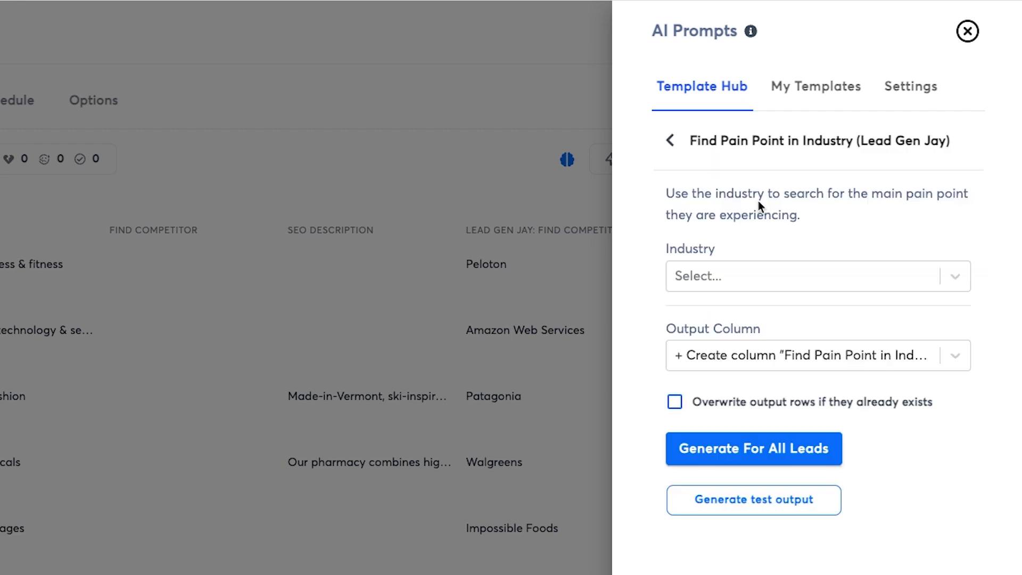
# Step: Map the Industry column as input and generate a chemicals-industry compliance test question
pyautogui.click(743, 272)
pyautogui.scroll(-2, 721, 445)
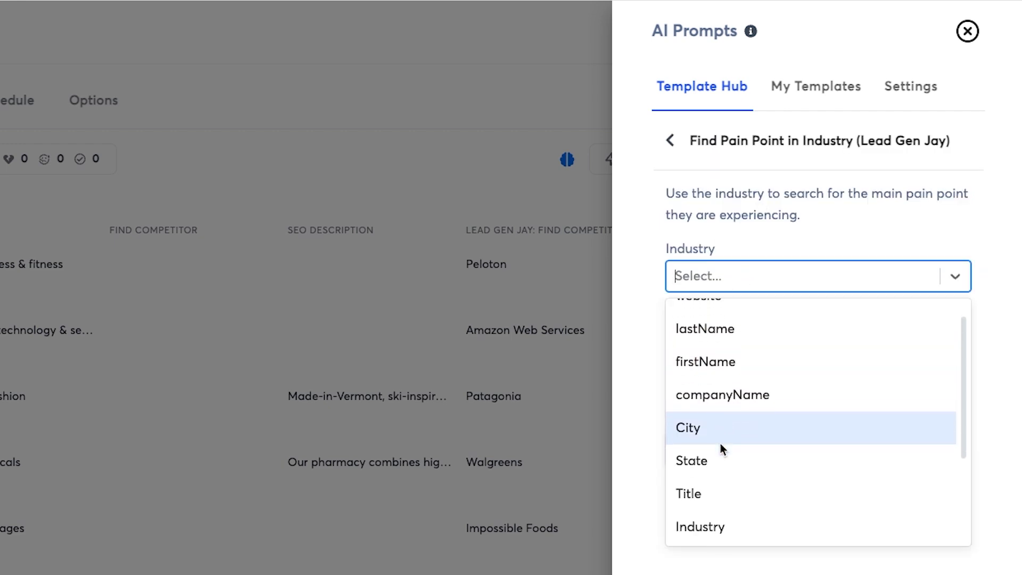
pyautogui.click(708, 519)
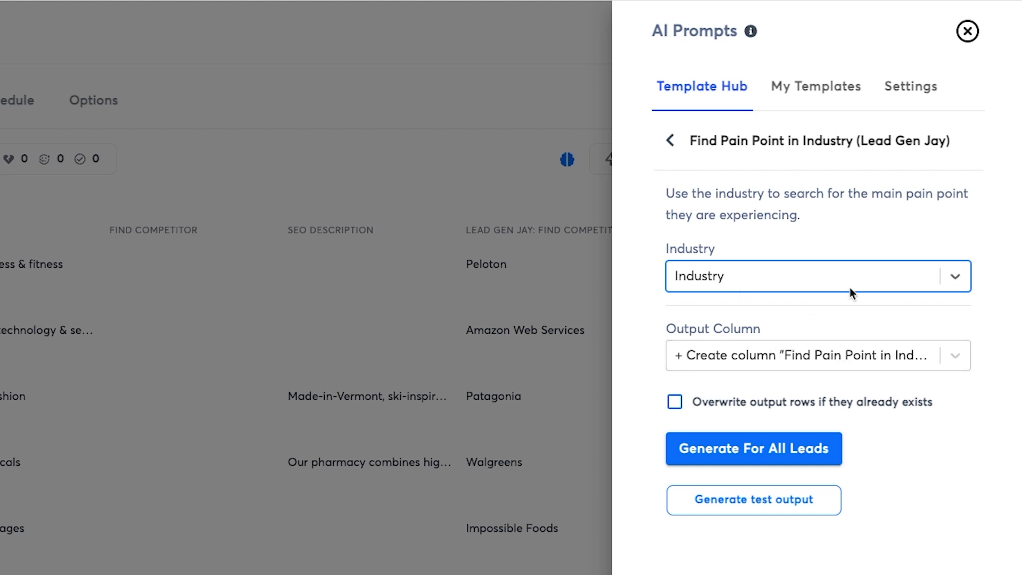
pyautogui.click(859, 226)
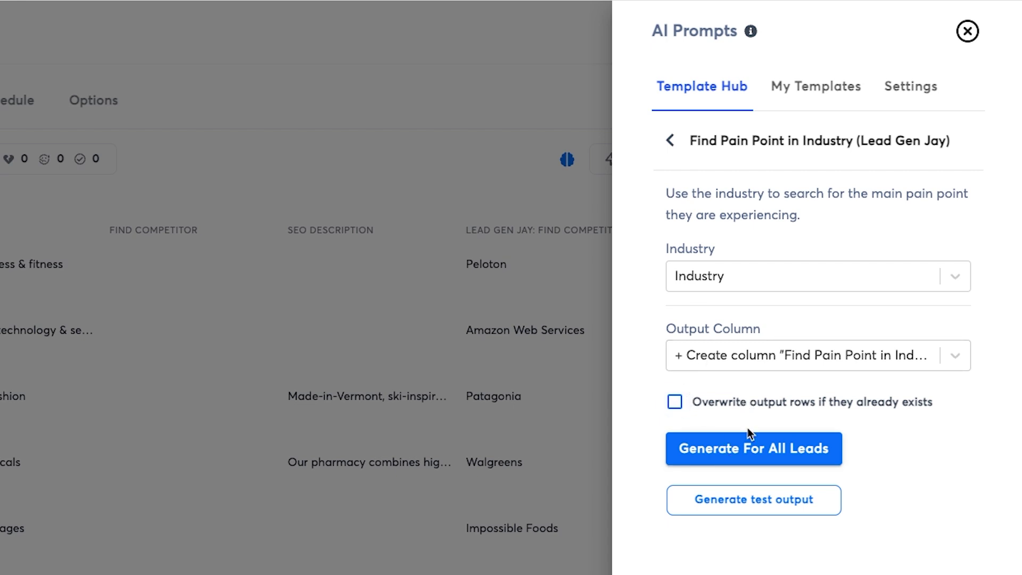
pyautogui.click(744, 500)
pyautogui.scroll(-3, 756, 527)
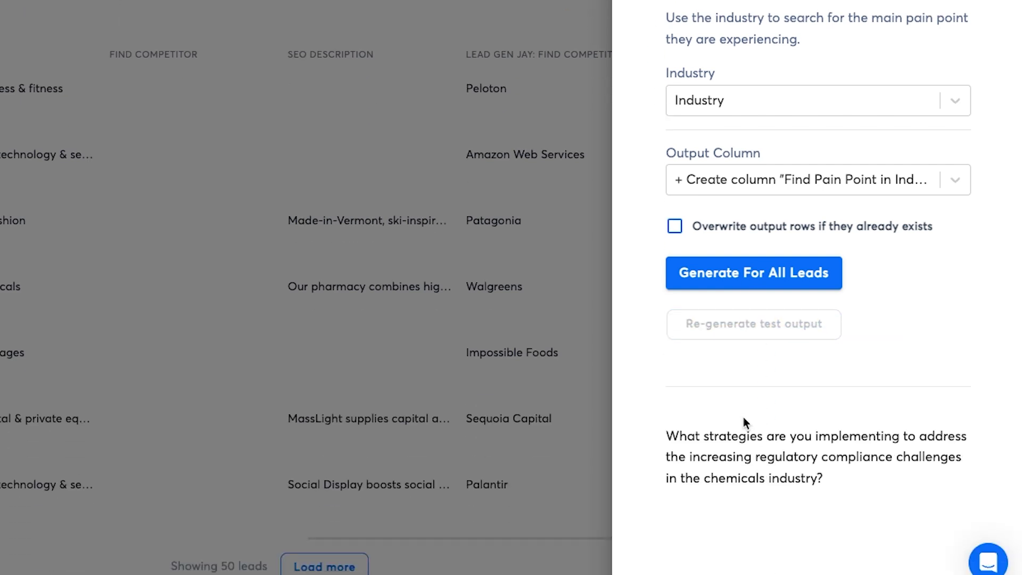
# Step: Generate pain points for all campaign leads and scroll through the 193-lead table
pyautogui.click(735, 281)
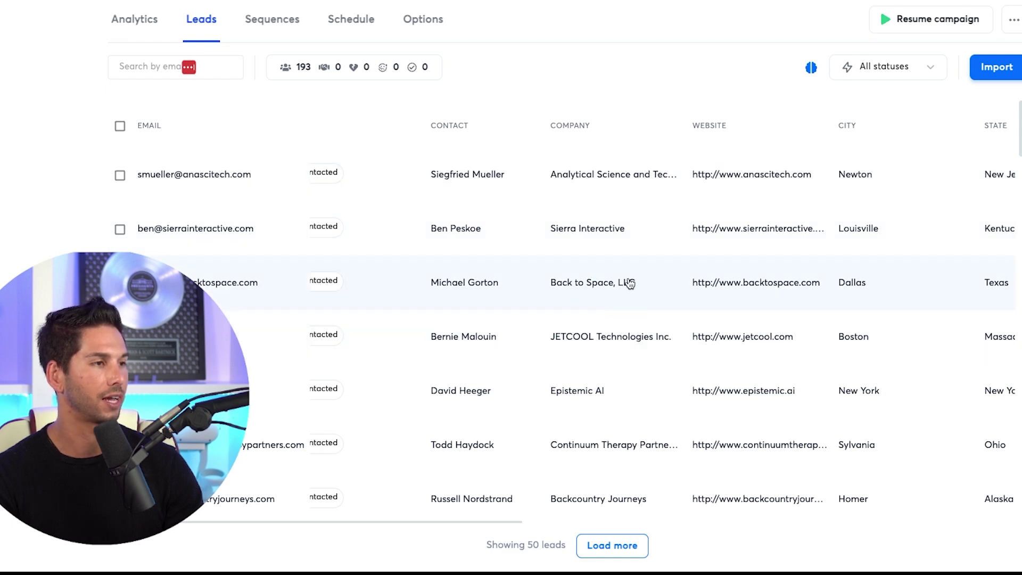
pyautogui.scroll(-5, 632, 340)
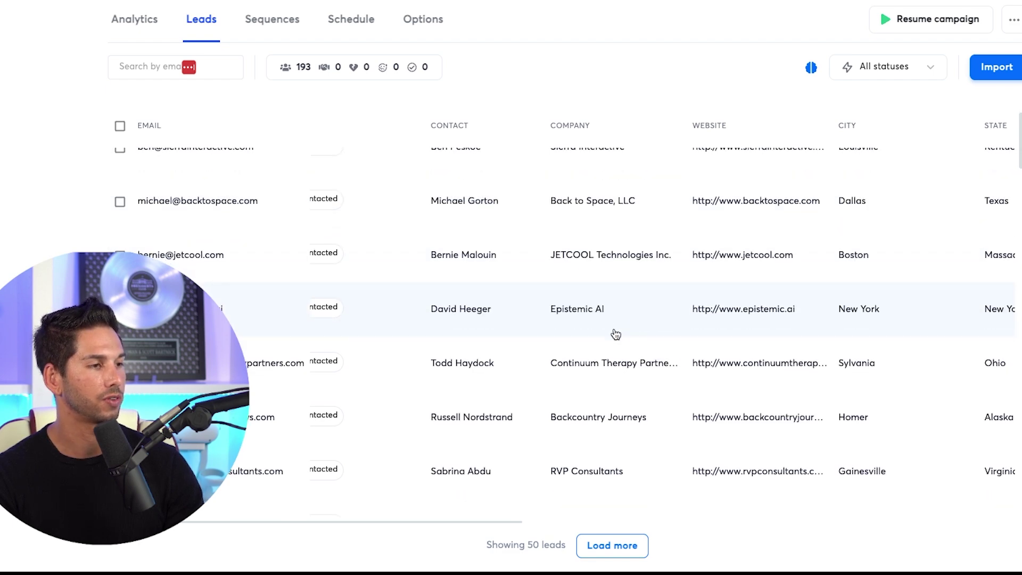
pyautogui.scroll(-5, 607, 373)
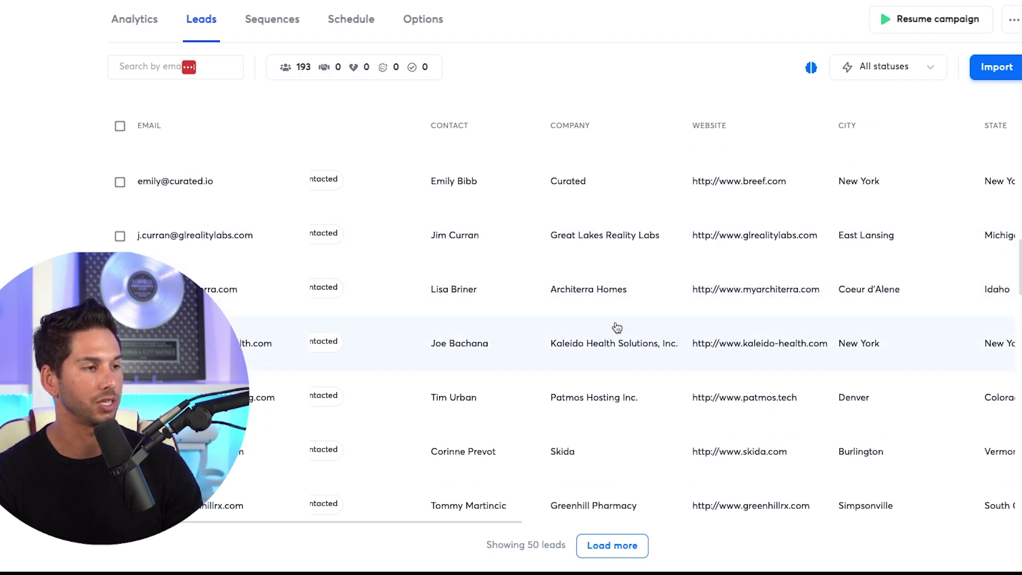
pyautogui.scroll(-2, 612, 326)
# Step: Run the Company Name Cleanup template on companyName for all 193 leads
pyautogui.scroll(-15, 607, 330)
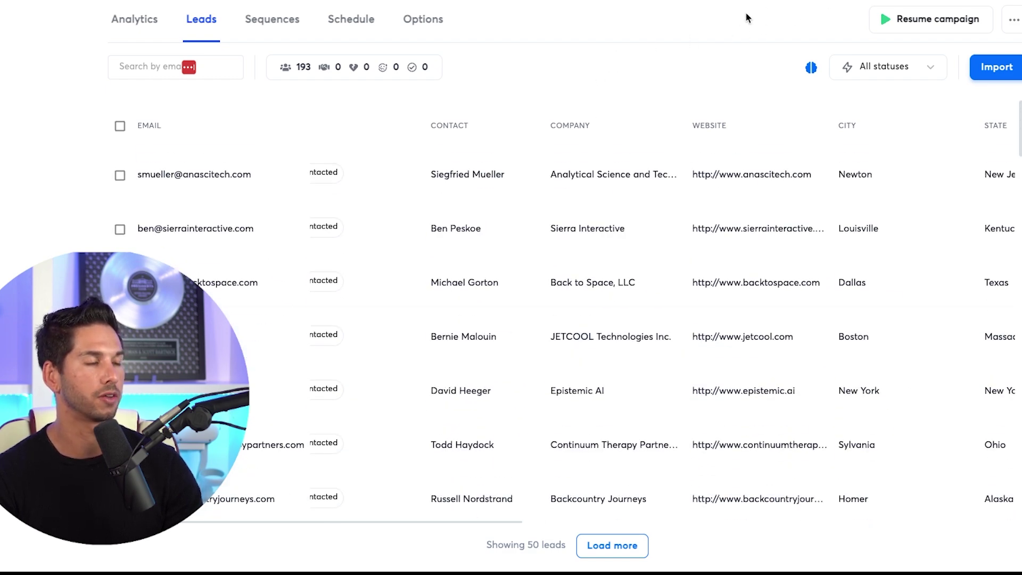
pyautogui.click(811, 67)
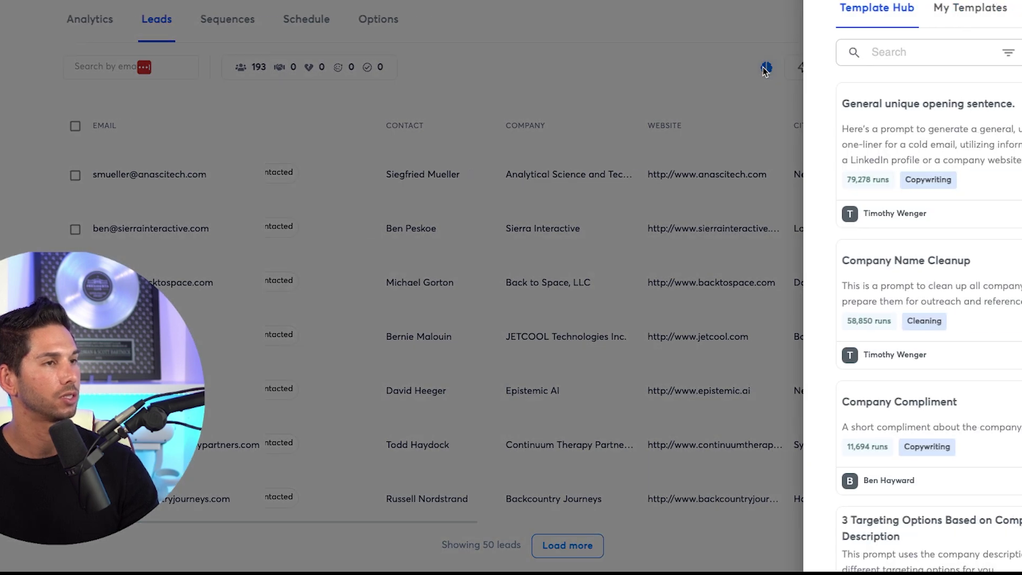
pyautogui.click(788, 261)
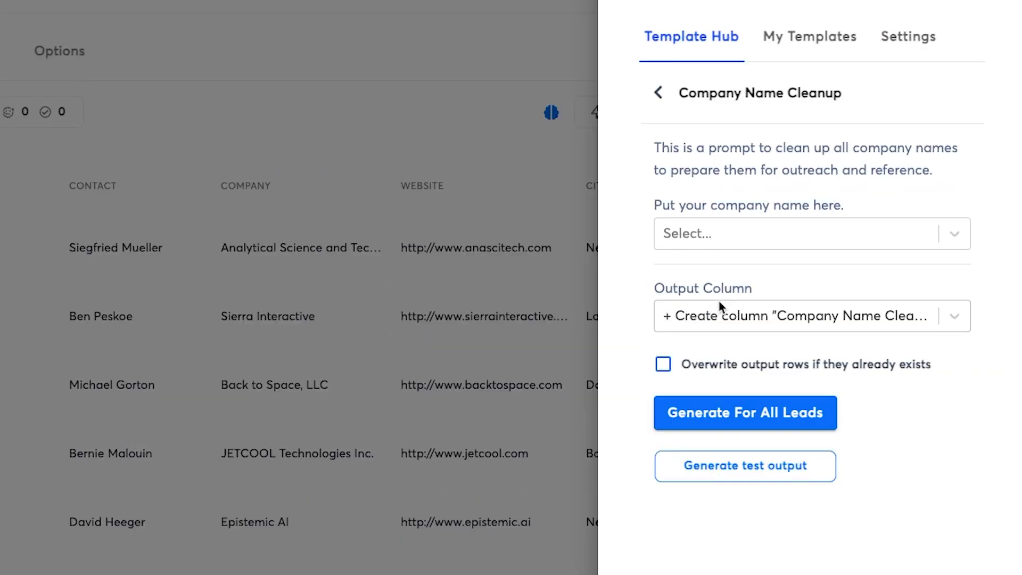
pyautogui.click(778, 164)
pyautogui.click(698, 385)
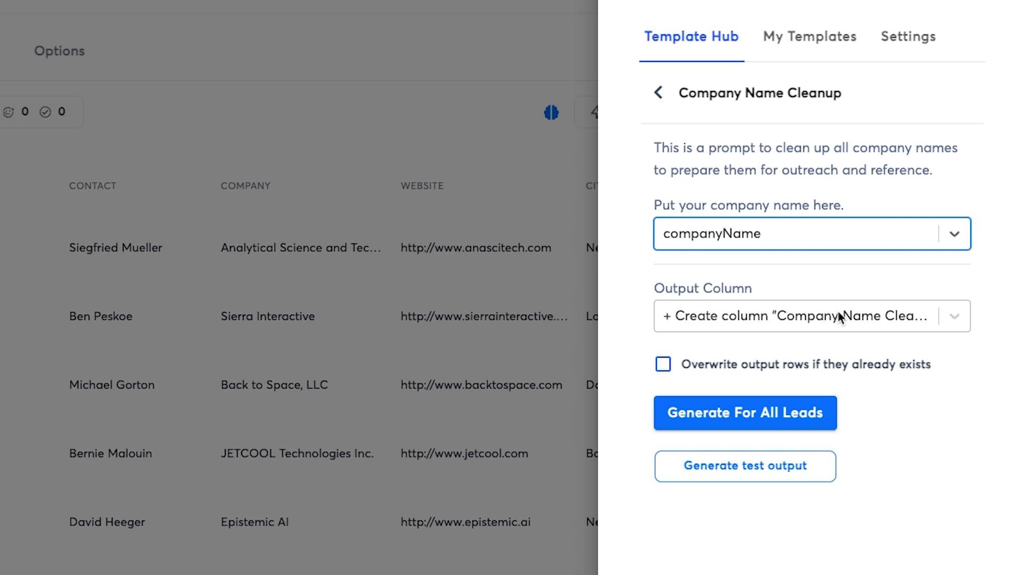
pyautogui.click(743, 417)
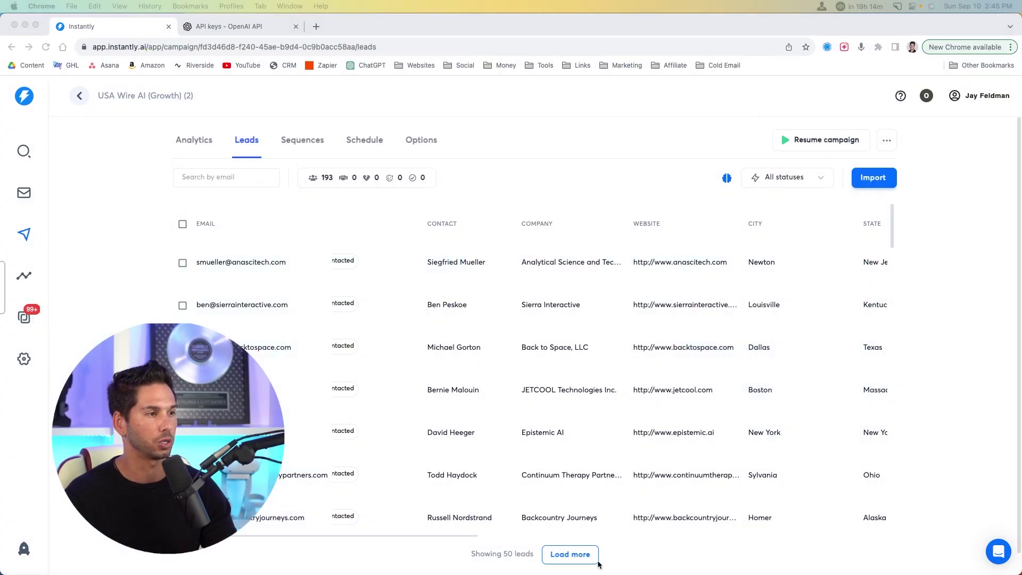
# Step: Reload the leads table and check the values in the COMPANY NAME CLEANUP column
pyautogui.click(46, 47)
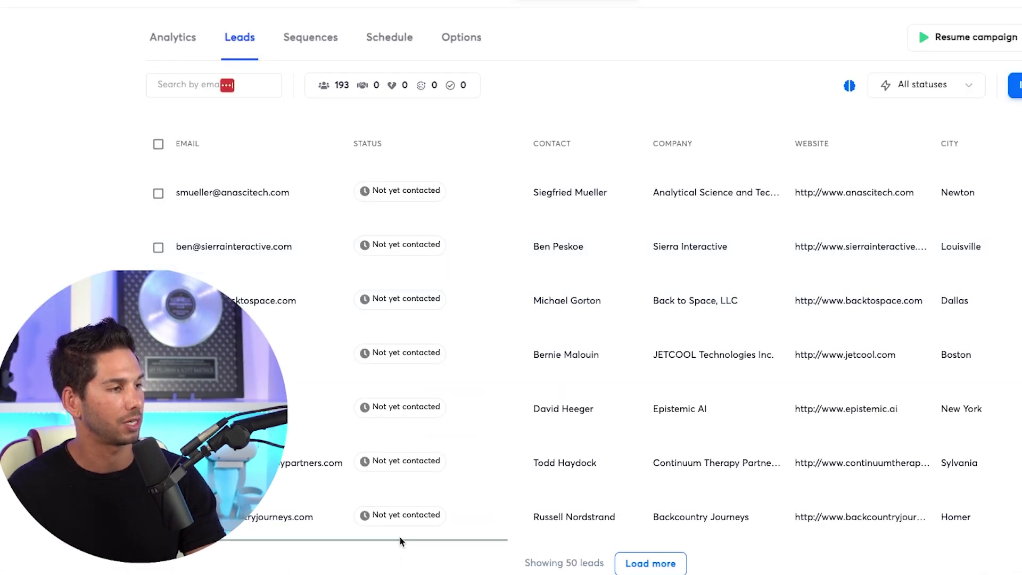
pyautogui.moveTo(408, 541); pyautogui.dragTo(692, 541)
pyautogui.tripleClick(692, 144)
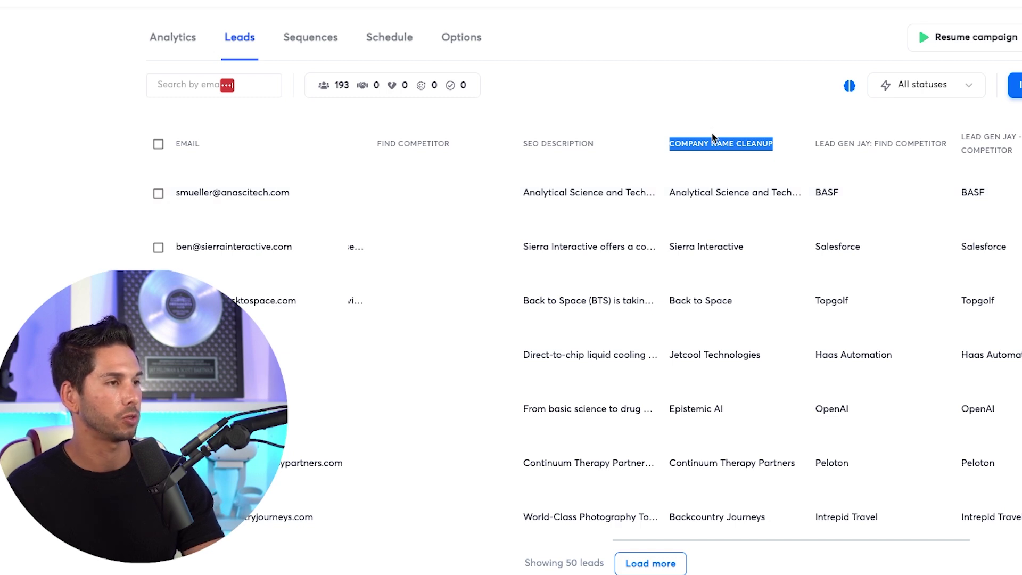
pyautogui.scroll(-3, 707, 251)
pyautogui.scroll(-7, 709, 241)
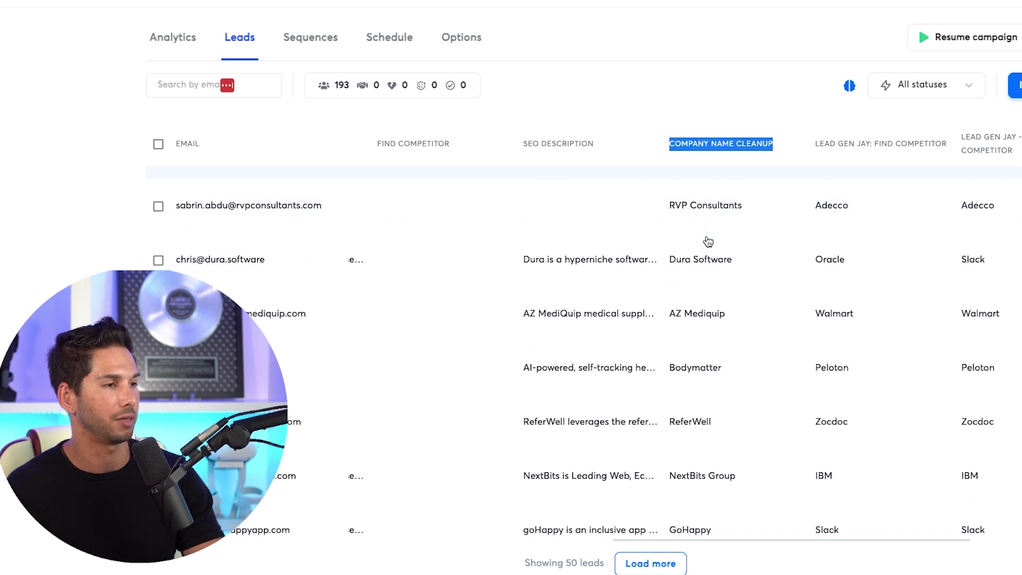
pyautogui.scroll(2, 708, 240)
pyautogui.scroll(2, 718, 335)
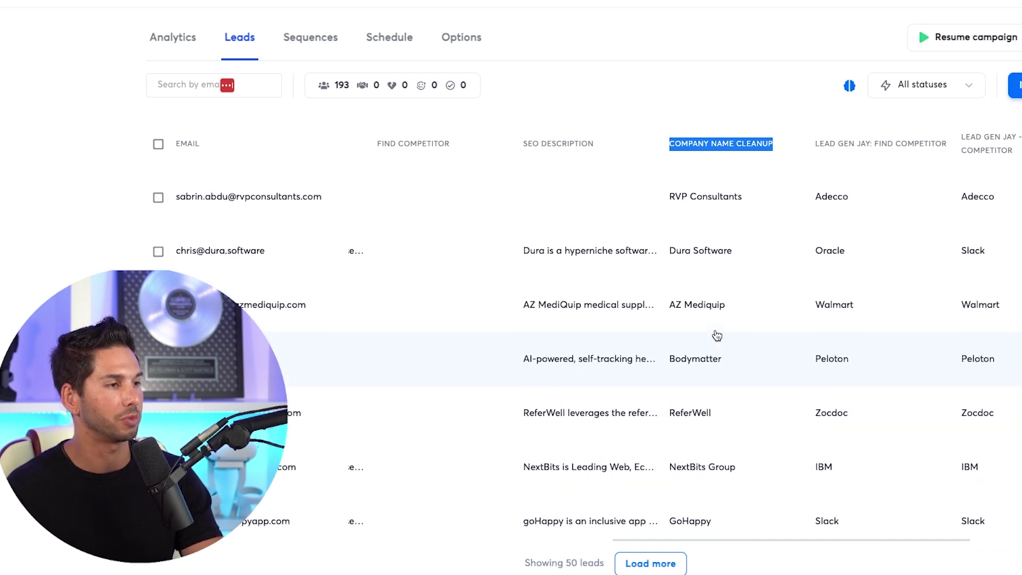
pyautogui.scroll(5, 718, 335)
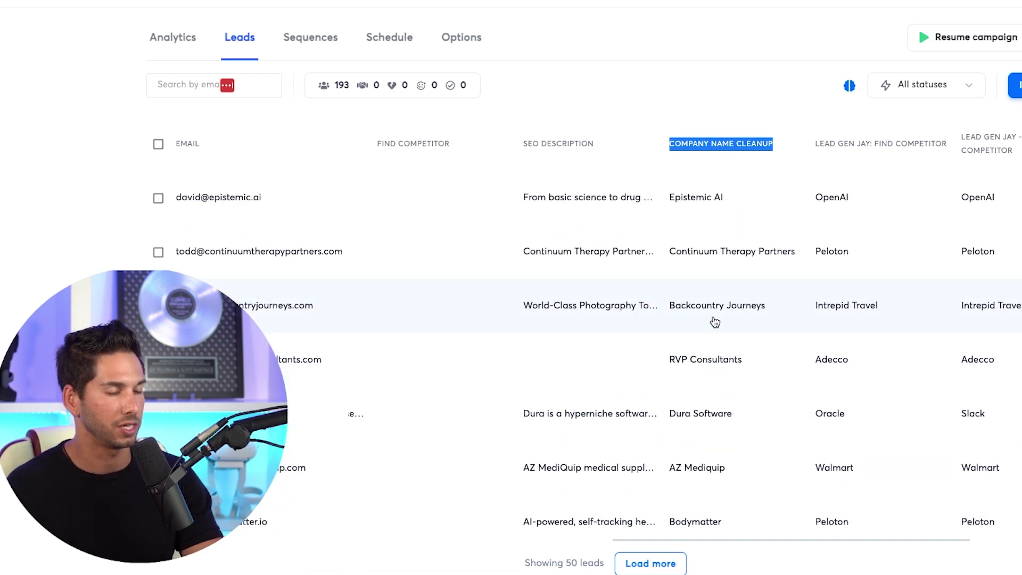
pyautogui.scroll(1, 715, 322)
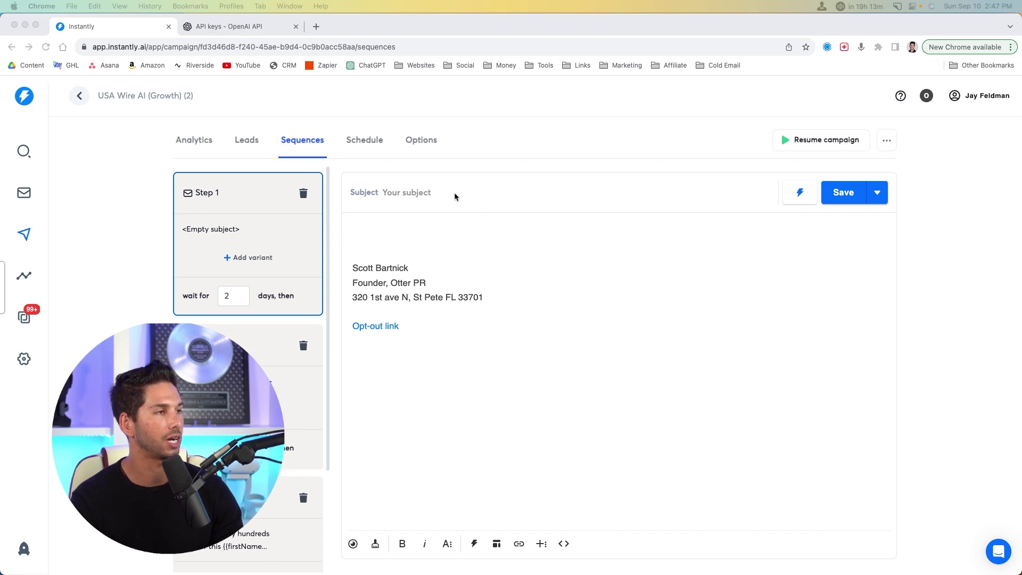
# Step: Set the Step 1 subject to 'Congratulations {{Company Name Cleanup}}!'
pyautogui.click(439, 191)
pyautogui.write('Congra')
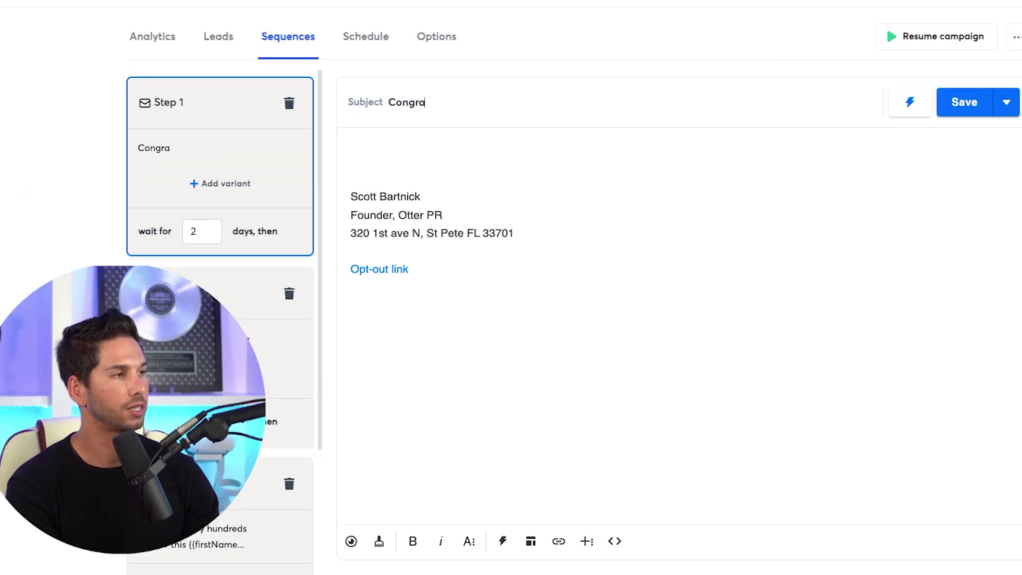
pyautogui.write('tulations')
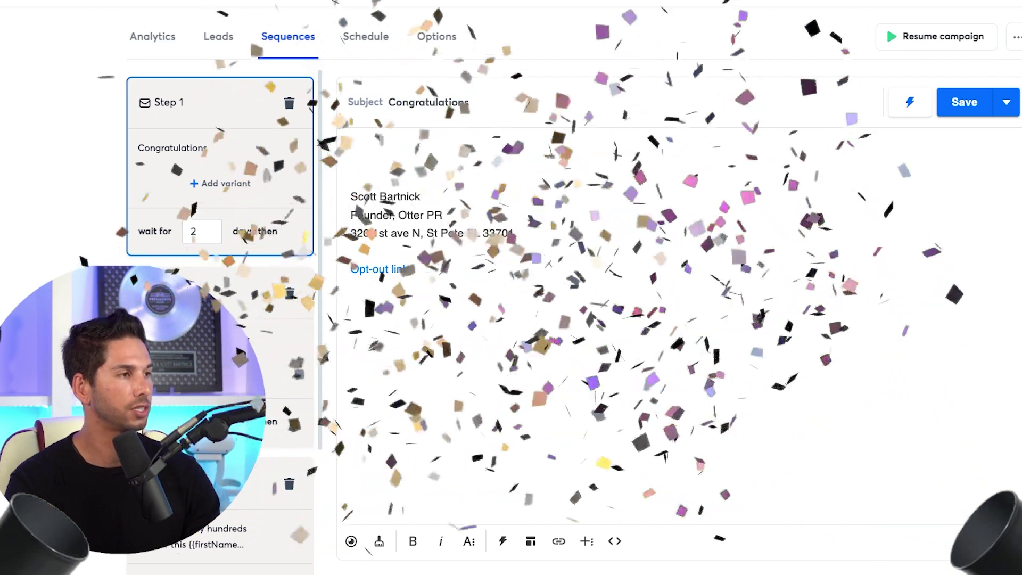
pyautogui.click(910, 101)
pyautogui.scroll(-3, 867, 210)
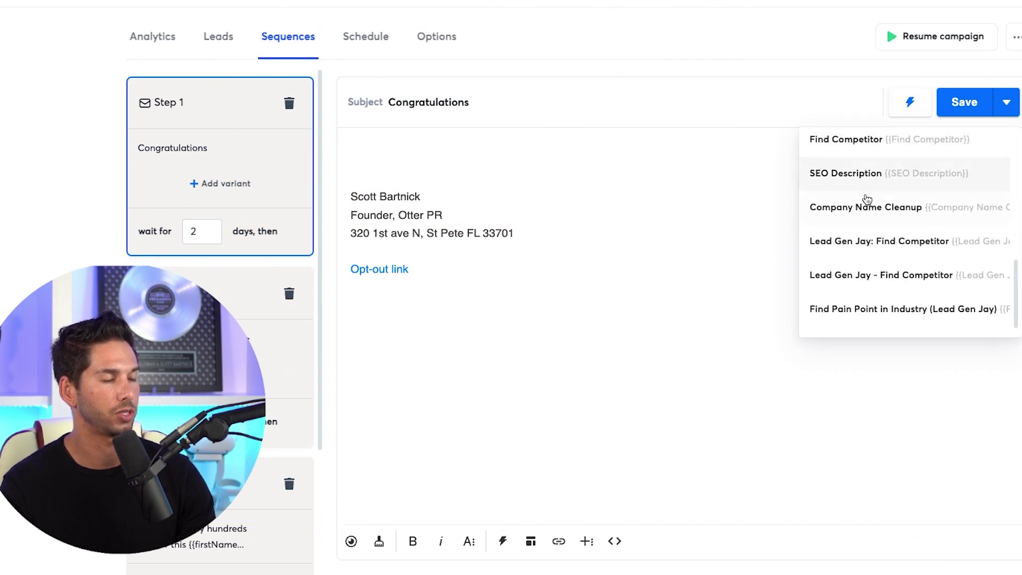
pyautogui.click(866, 207)
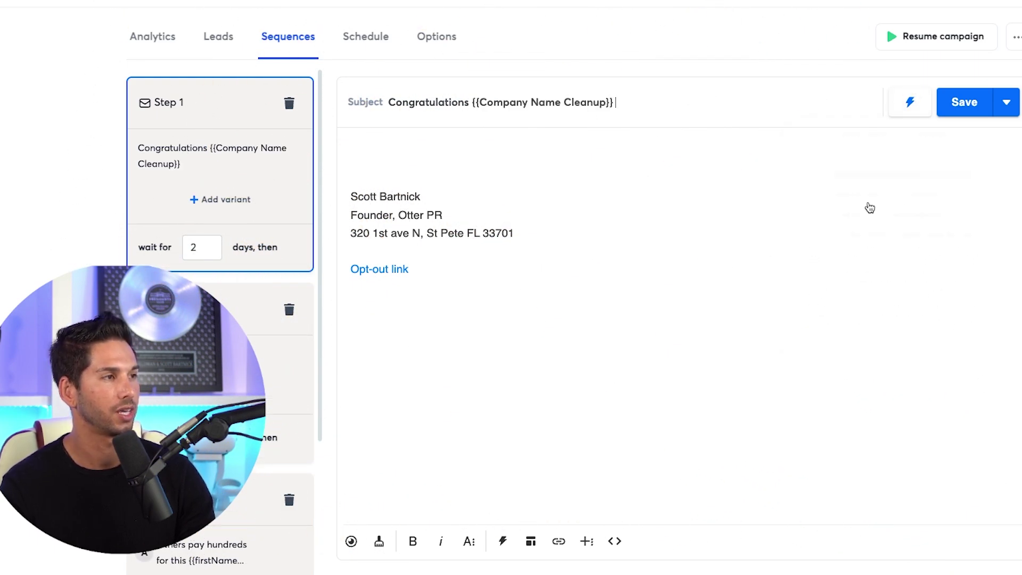
pyautogui.write('!')
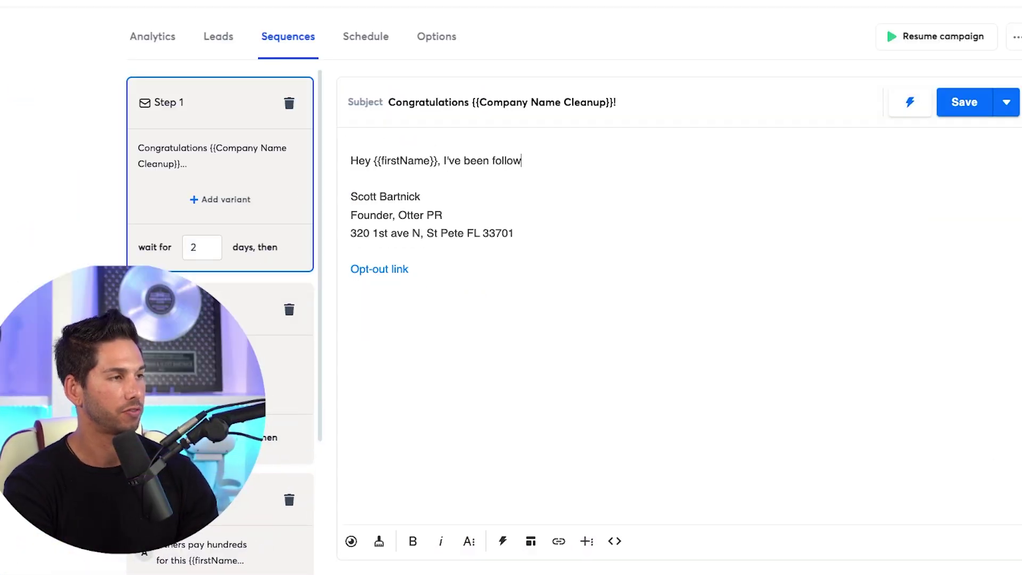
# Step: Write the opening sentence with {{Company Name Cleanup}} as the next {{Lead Gen Jay: Find Competitor}}
pyautogui.write('our success and I am convinced')
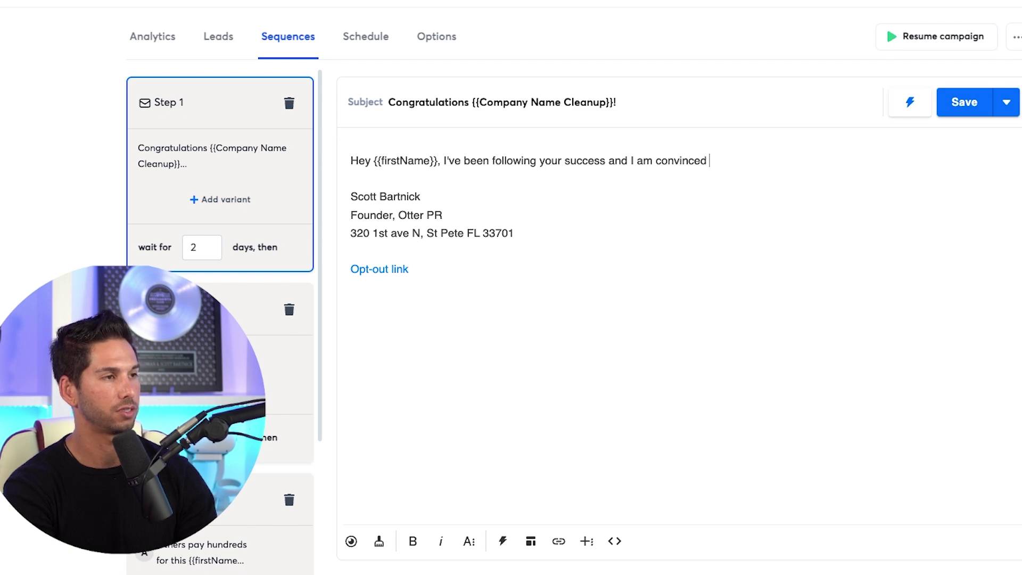
pyautogui.write('{{Company Name Cleanup}}')
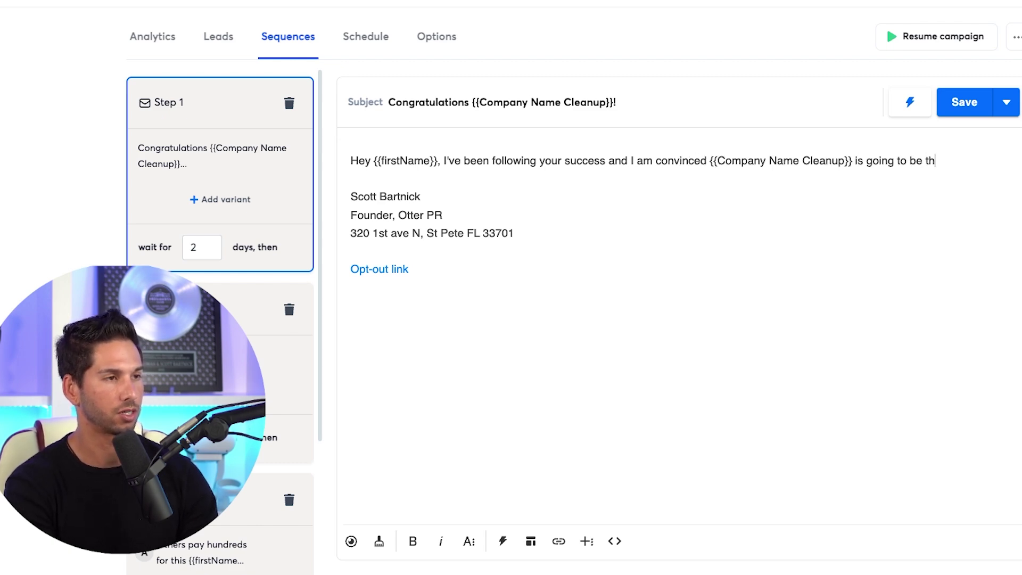
pyautogui.write('{{Lead Gen Jay: Find Competitor}}')
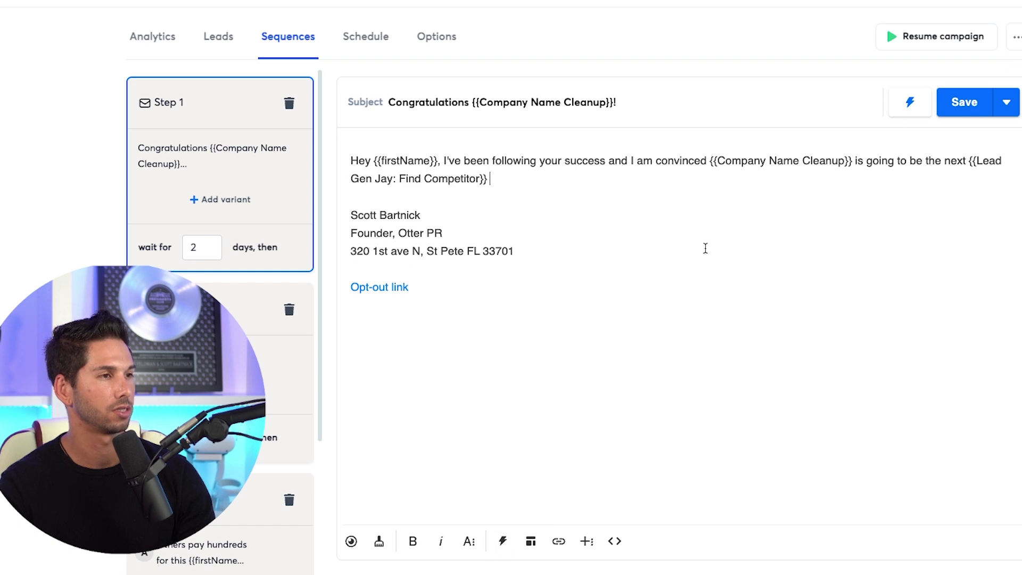
pyautogui.write('.')
pyautogui.press('Return')
pyautogui.press('Return')
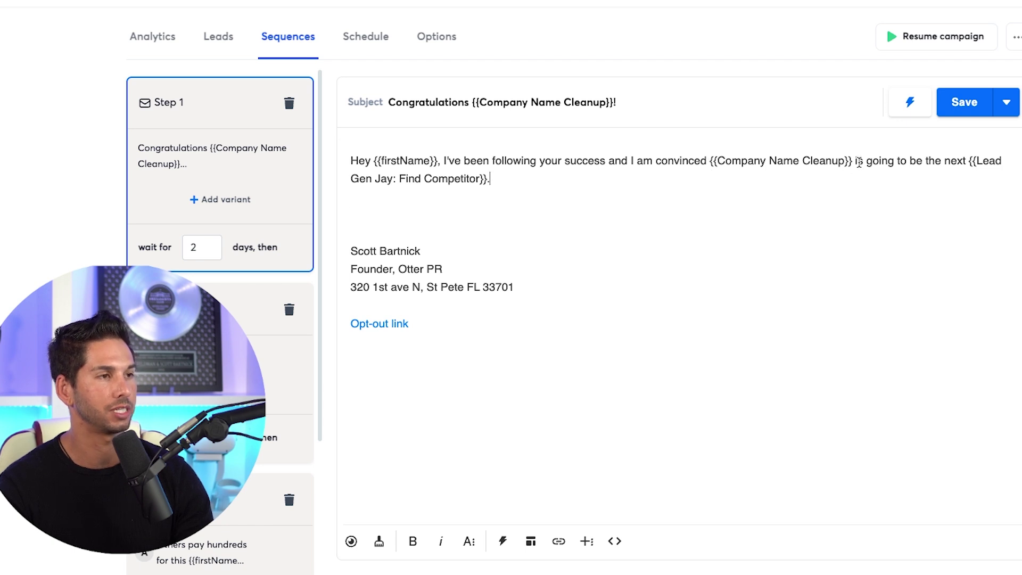
# Step: Check both inserted variables in the sentence and add blank lines above the signature
pyautogui.moveTo(859, 162); pyautogui.dragTo(717, 161)
pyautogui.click(958, 160)
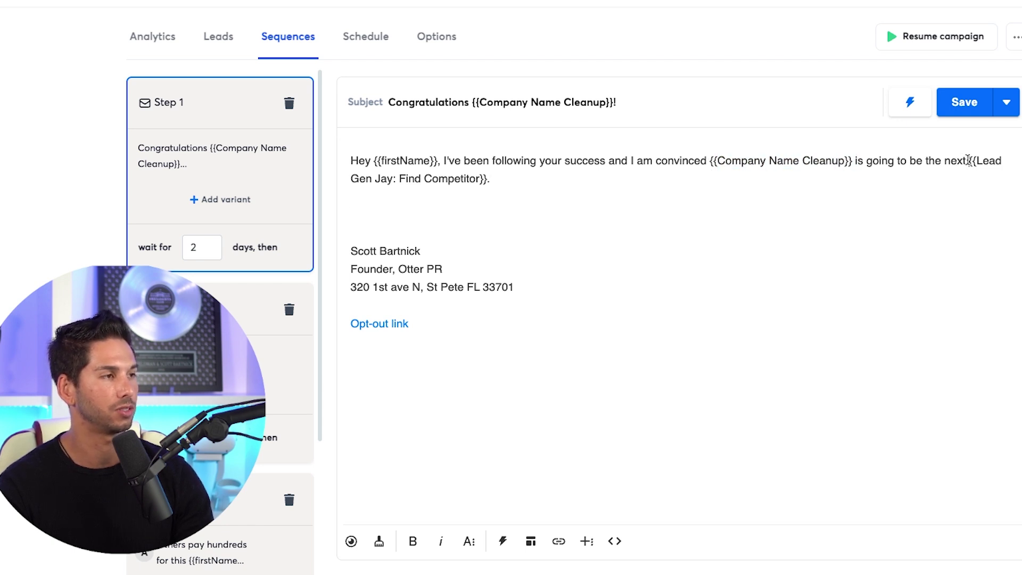
pyautogui.moveTo(968, 161); pyautogui.dragTo(970, 176)
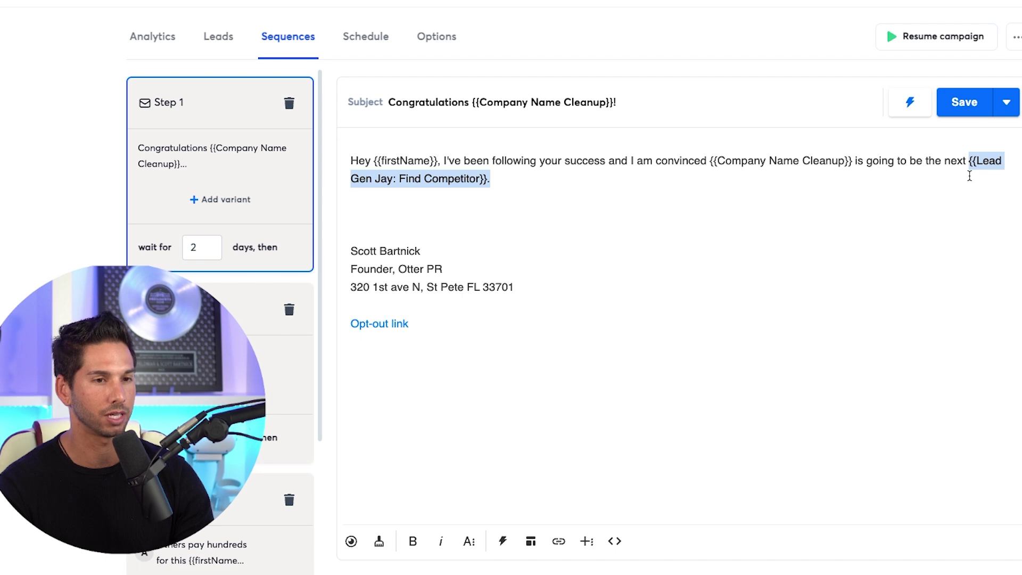
pyautogui.click(527, 177)
pyautogui.press('Return')
pyautogui.press('Return')
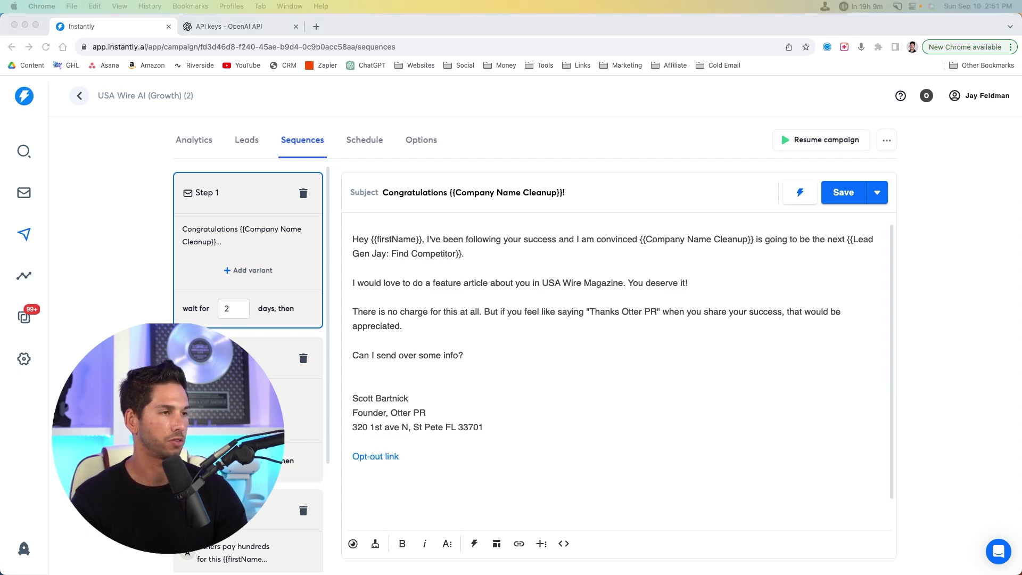
# Step: Review the pasted USA Wire Magazine feature-article paragraph in the Step 1 body
pyautogui.click(589, 344)
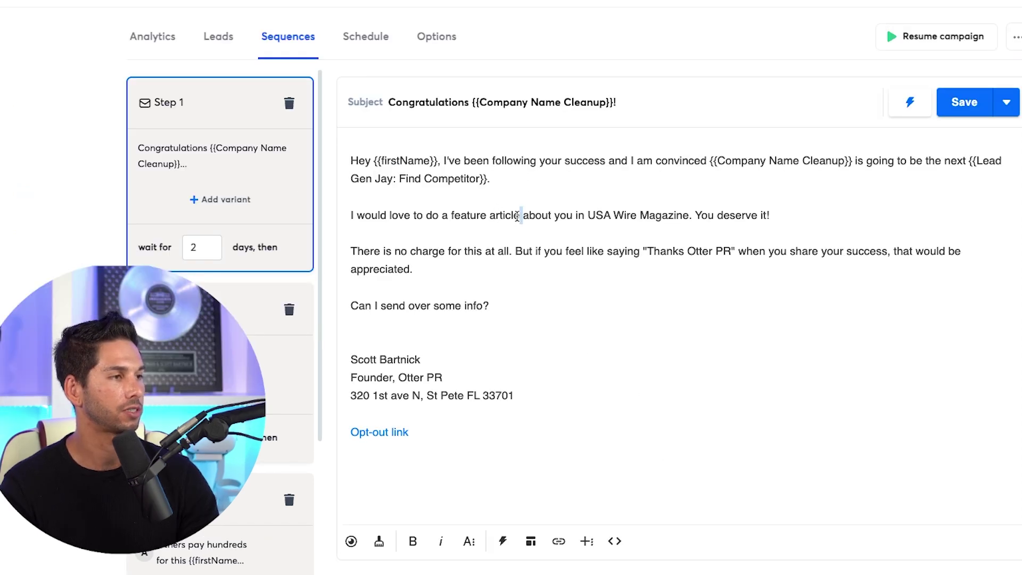
pyautogui.tripleClick(518, 216)
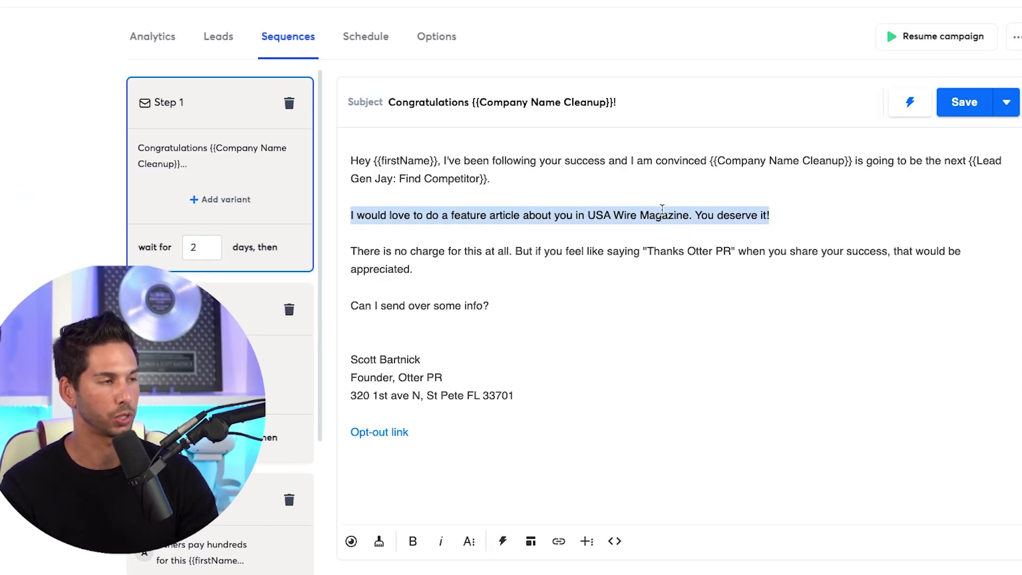
pyautogui.click(476, 262)
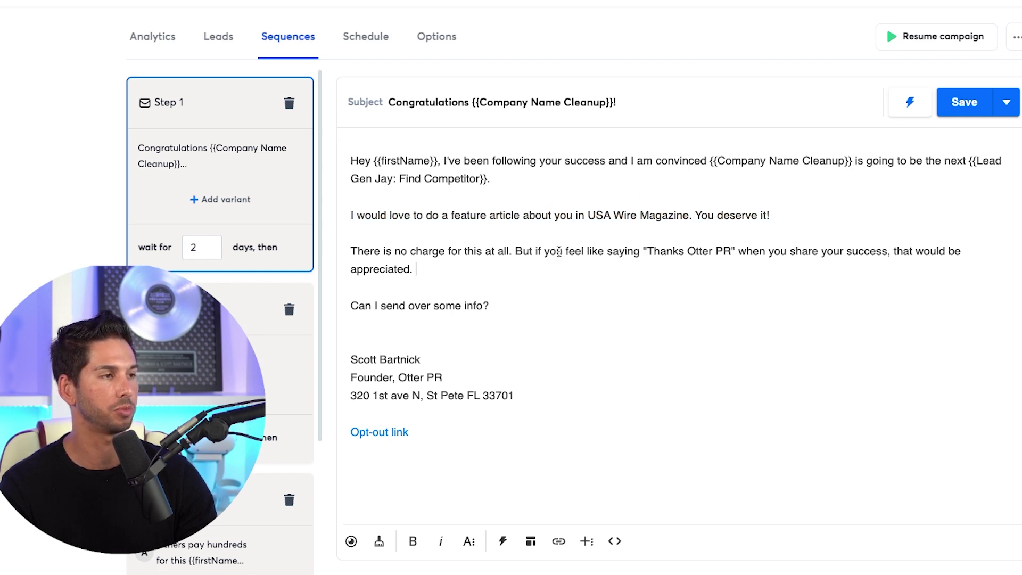